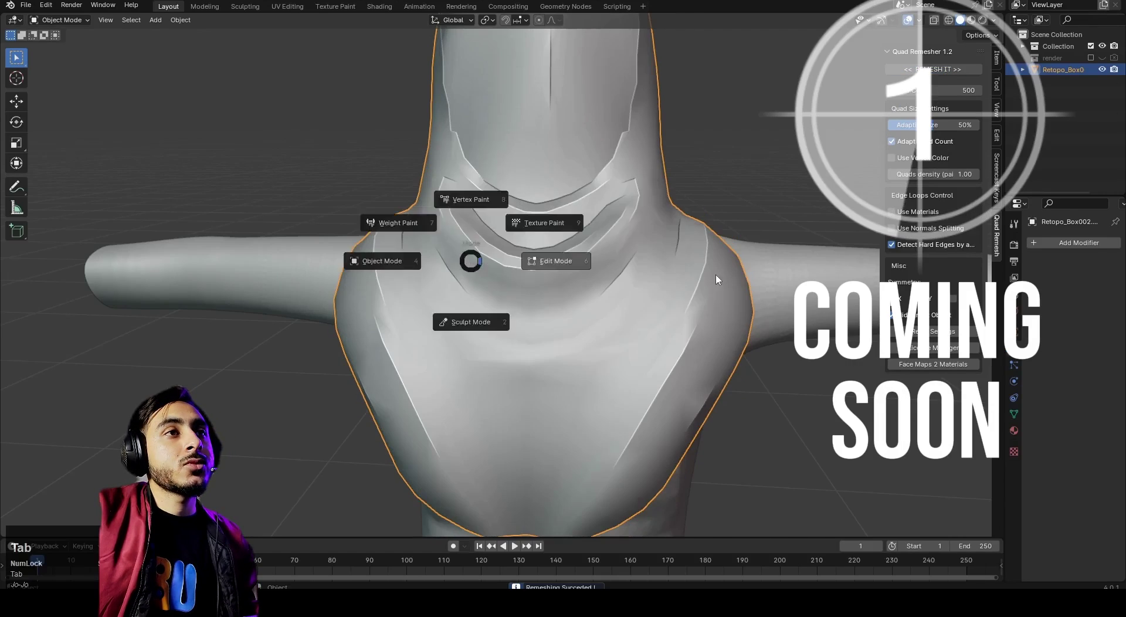
{"action": "middle_click", "coordinate": [716, 273]}
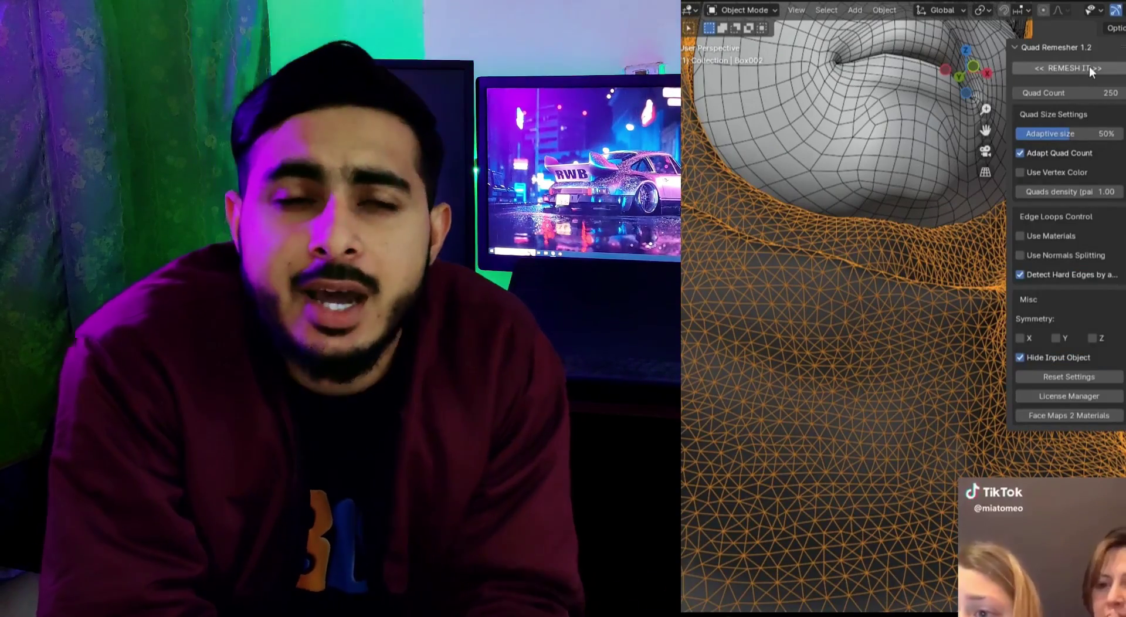
{"action": "left_click", "coordinate": [1089, 68]}
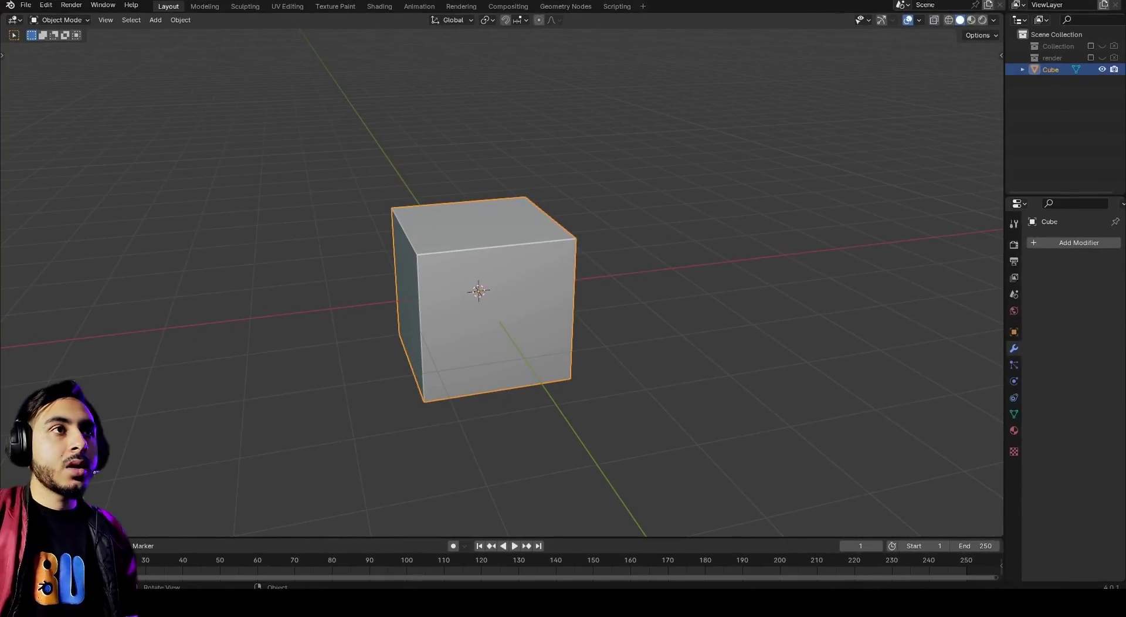
{"action": "middle_click_drag", "start_coordinate": [660, 263], "coordinate": [617, 131]}
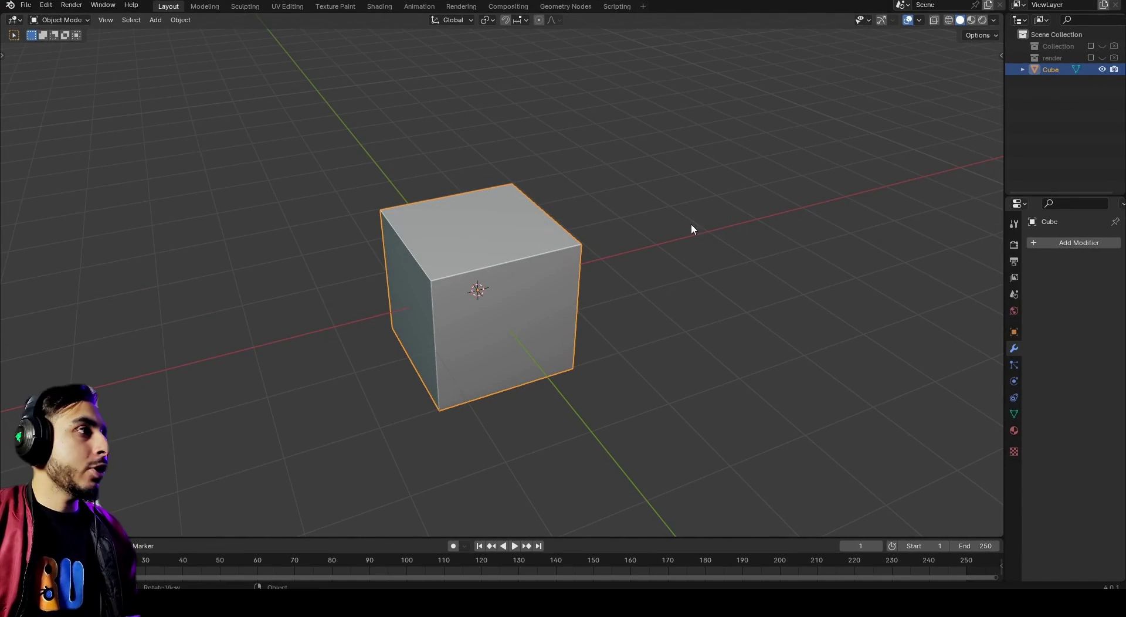
{"action": "scroll", "coordinate": [556, 299], "scroll_direction": "down", "scroll_amount": 3}
{"action": "middle_click_drag", "start_coordinate": [516, 296], "coordinate": [547, 297]}
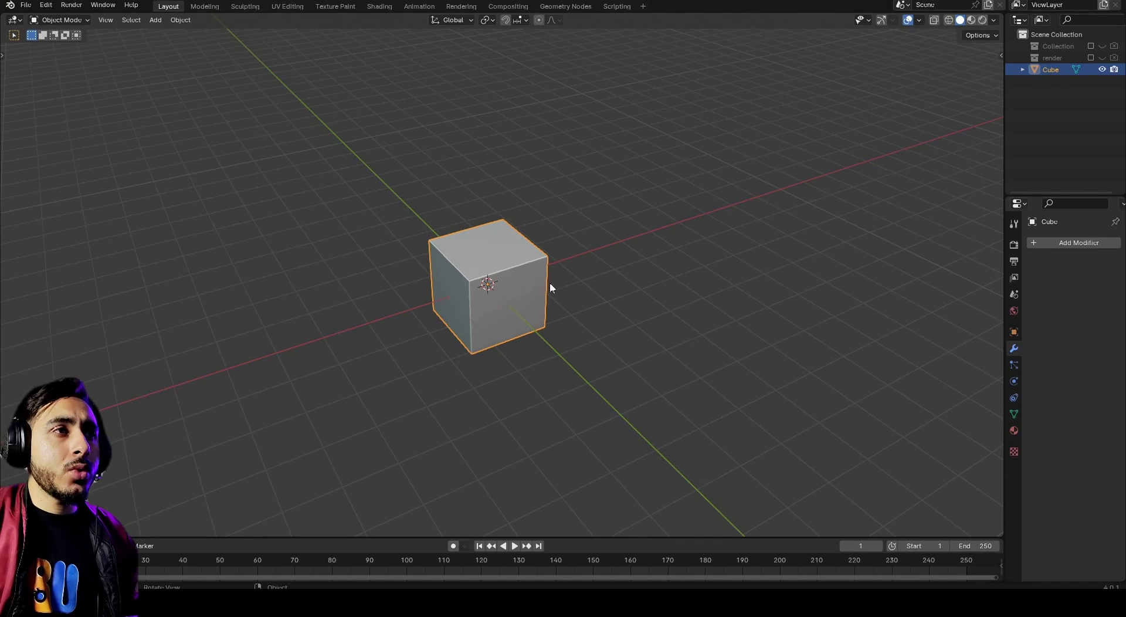
{"action": "middle_click_drag", "start_coordinate": [476, 311], "coordinate": [414, 492]}
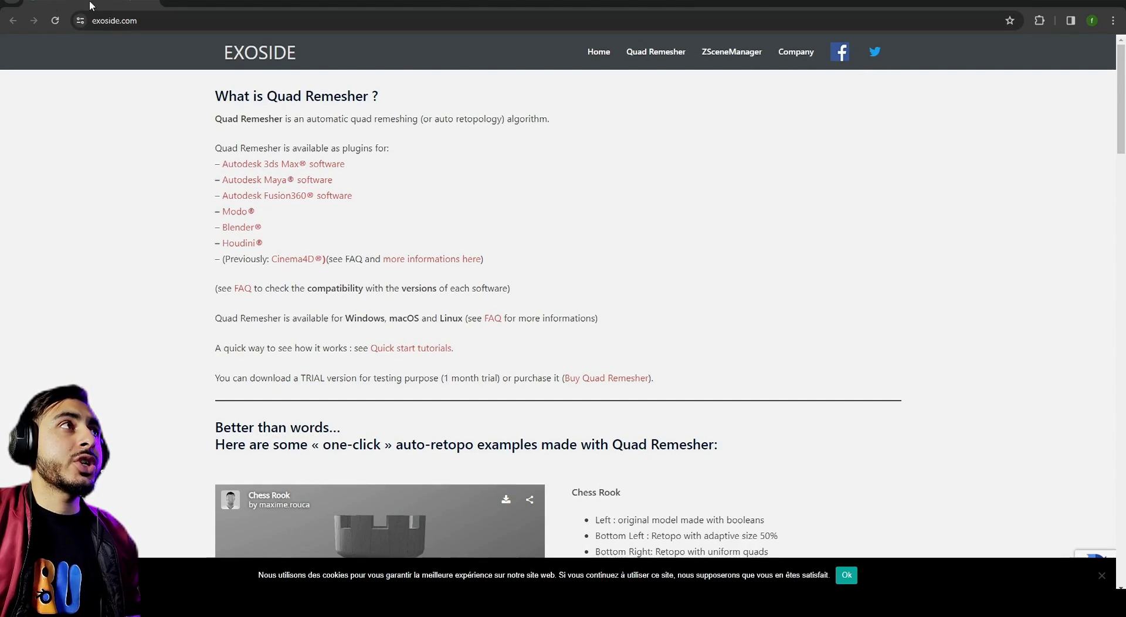
Examine the Quad Remesher introduction on exoside.com and its one-click auto-retopology examples, such as the chess rook, skull and Lincoln.
{"action": "left_click", "coordinate": [111, 25]}
{"action": "left_click_drag", "start_coordinate": [125, 132], "coordinate": [135, 117]}
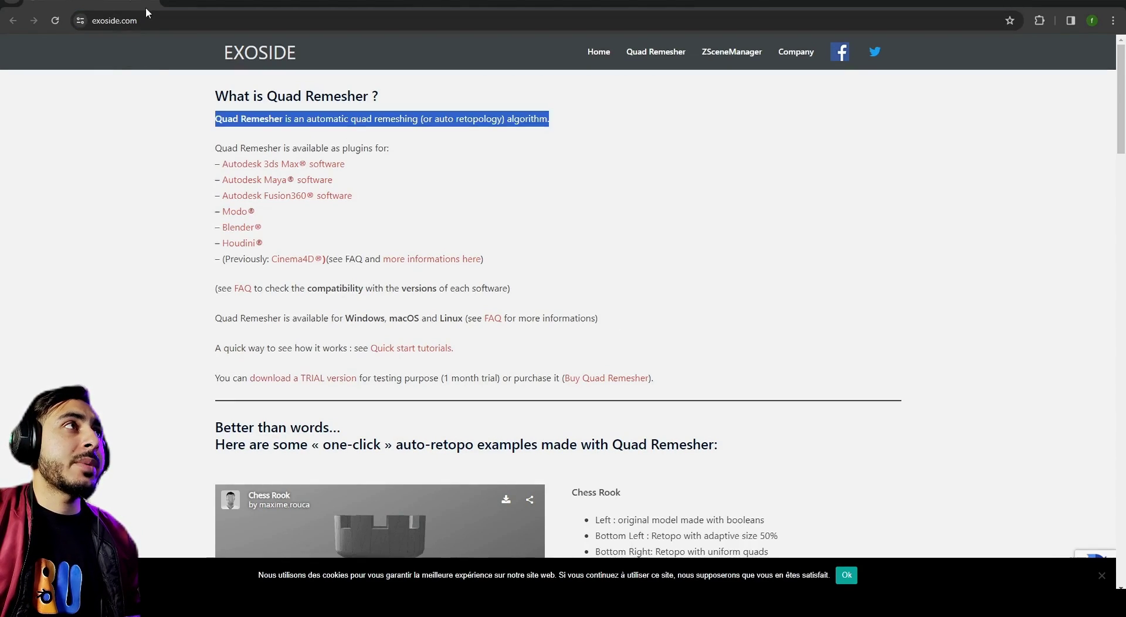
{"action": "left_click", "coordinate": [124, 65]}
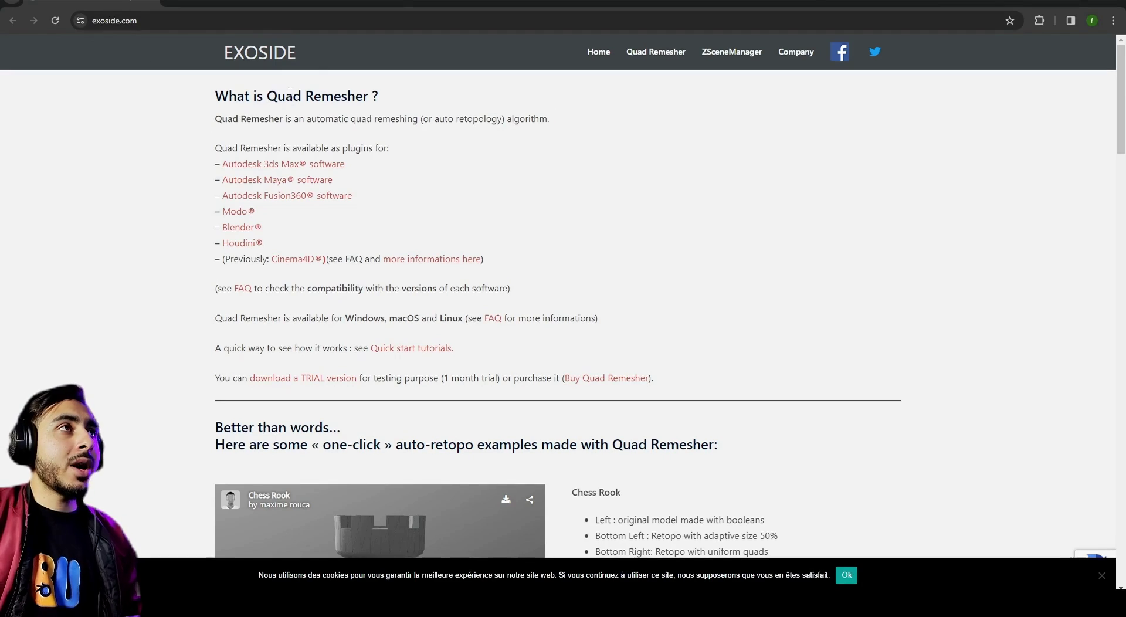
{"action": "left_click_drag", "start_coordinate": [274, 91], "coordinate": [391, 101]}
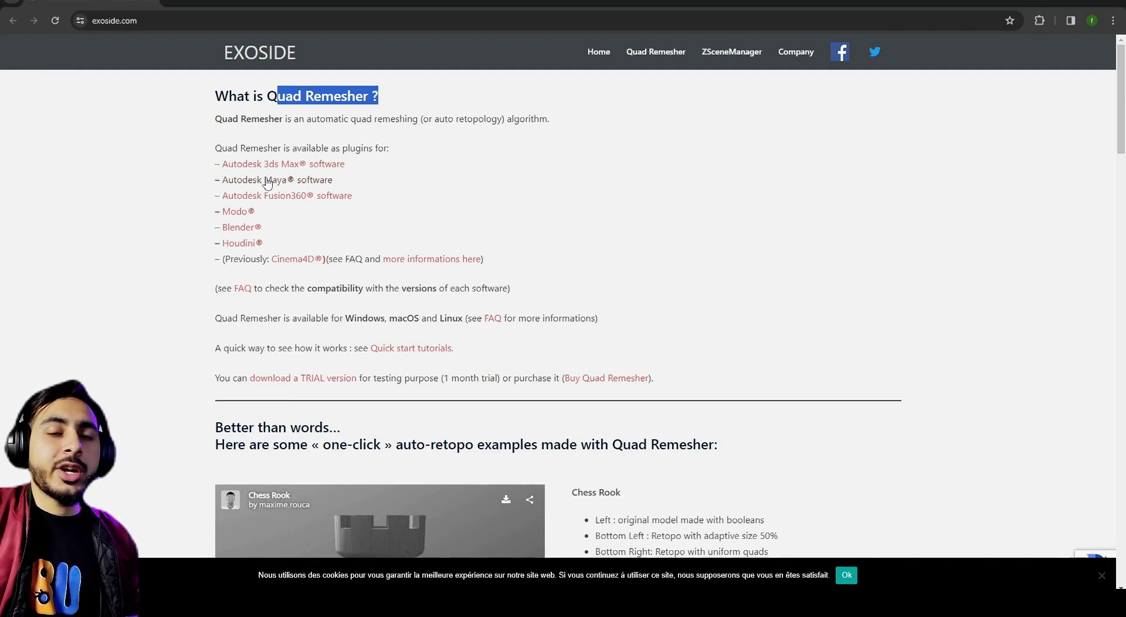
{"action": "left_click", "coordinate": [89, 319]}
{"action": "scroll", "coordinate": [500, 325], "scroll_direction": "down", "scroll_amount": 10}
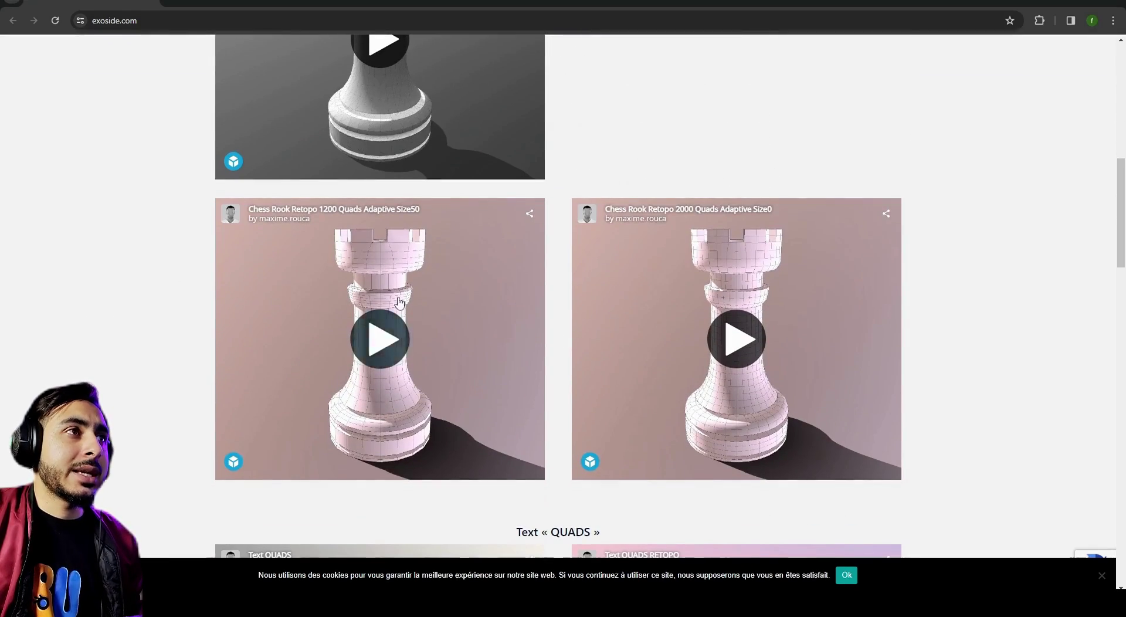
{"action": "scroll", "coordinate": [453, 297], "scroll_direction": "down", "scroll_amount": 6}
{"action": "scroll", "coordinate": [523, 345], "scroll_direction": "down", "scroll_amount": 12}
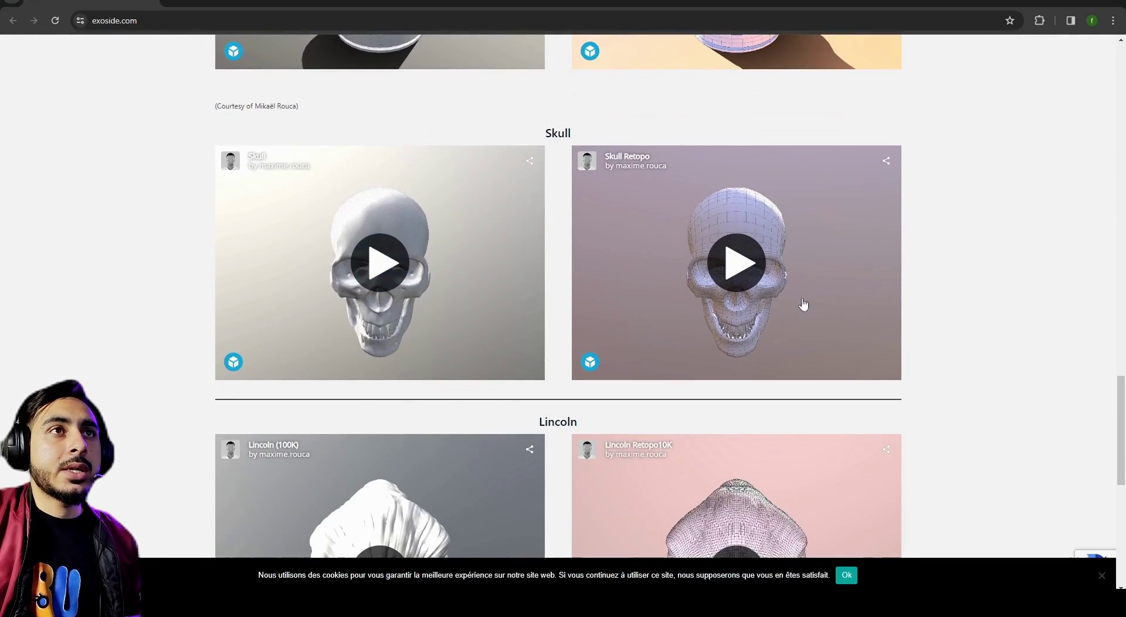
{"action": "scroll", "coordinate": [658, 295], "scroll_direction": "up", "scroll_amount": 13}
{"action": "scroll", "coordinate": [658, 295], "scroll_direction": "up", "scroll_amount": 13}
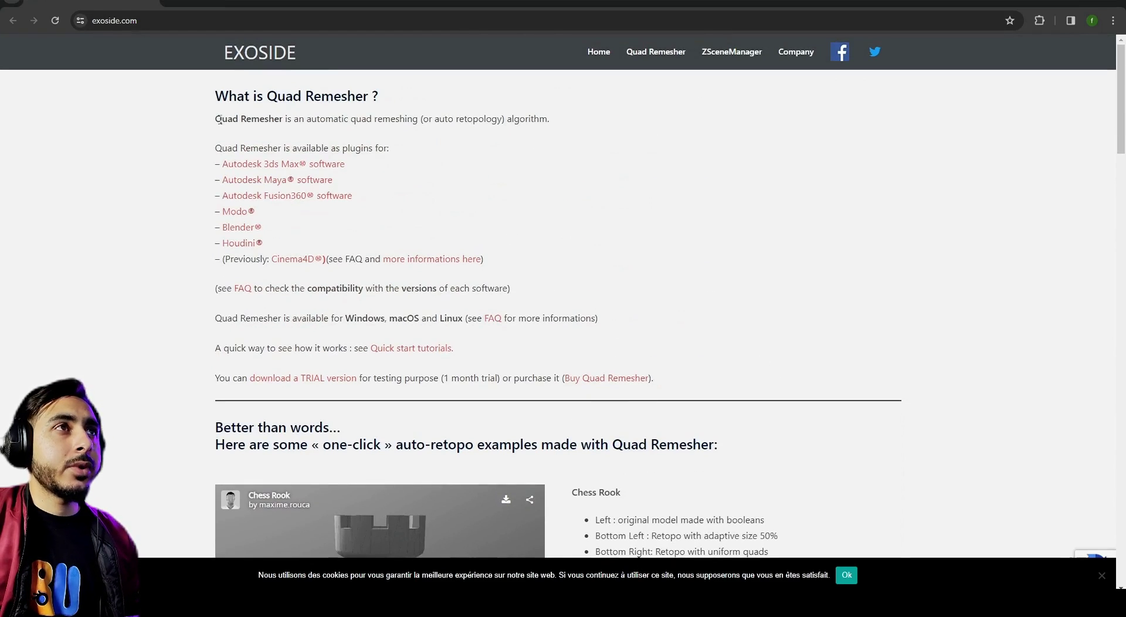
Read the Quad Remesher description and check which host programs and operating systems the plugin is available for.
{"action": "left_click_drag", "start_coordinate": [219, 119], "coordinate": [606, 126]}
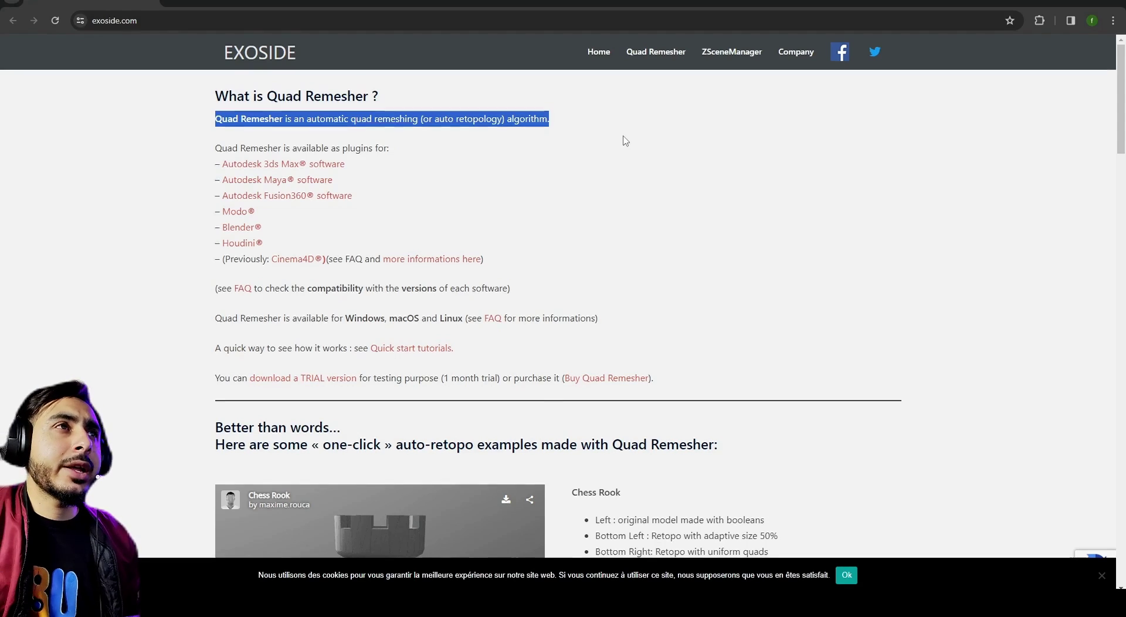
{"action": "left_click", "coordinate": [508, 171]}
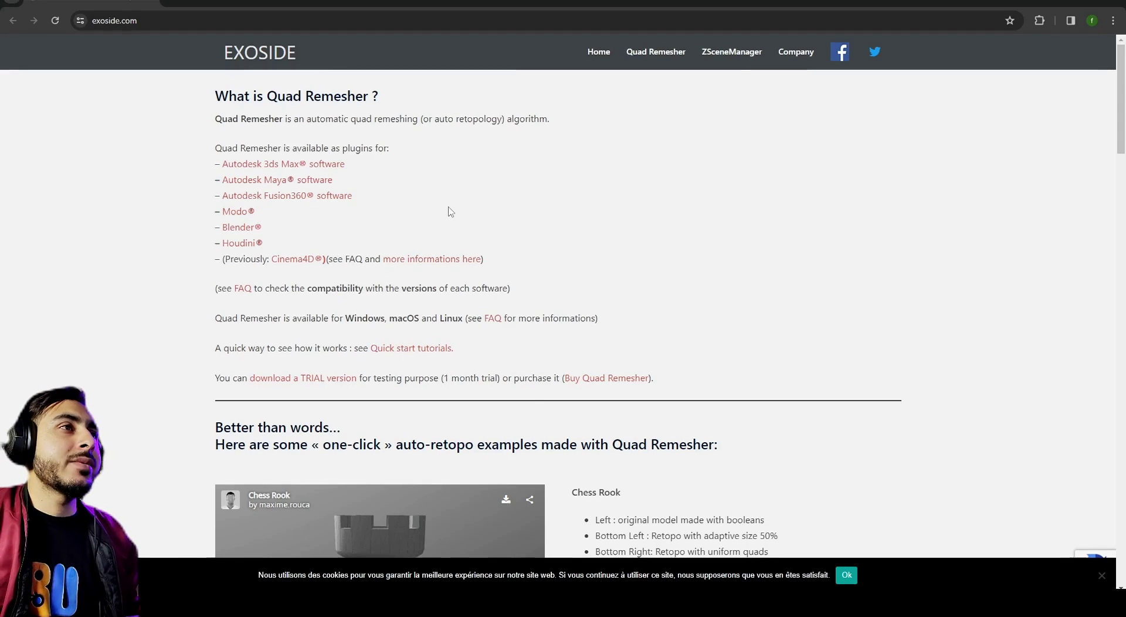
{"action": "scroll", "coordinate": [440, 243], "scroll_direction": "down", "scroll_amount": 3}
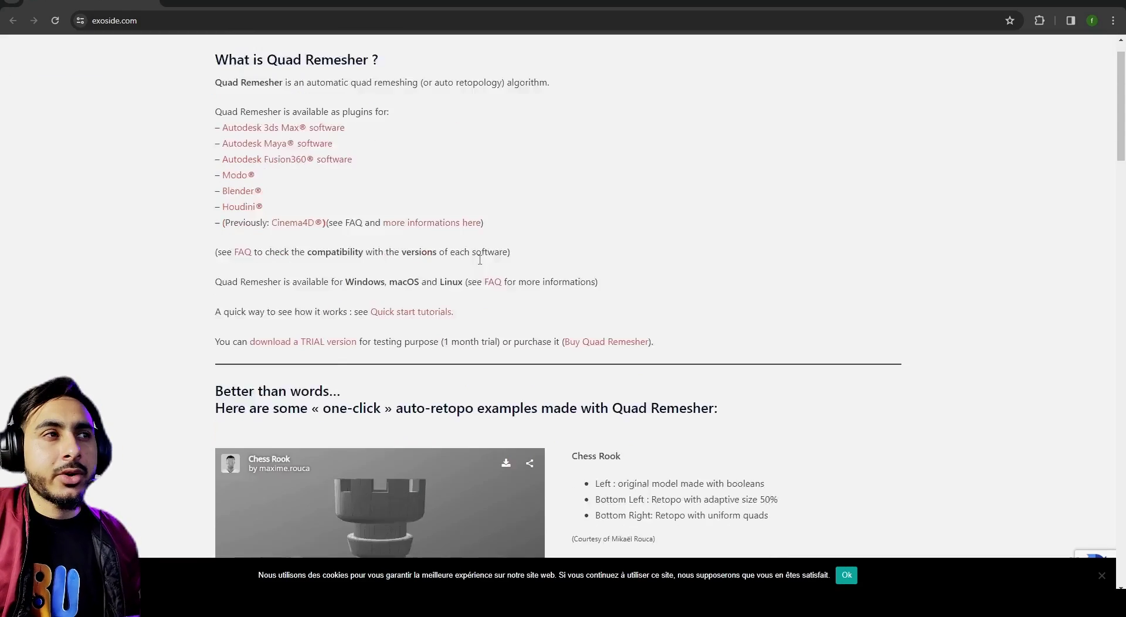
{"action": "scroll", "coordinate": [499, 270], "scroll_direction": "up", "scroll_amount": 3}
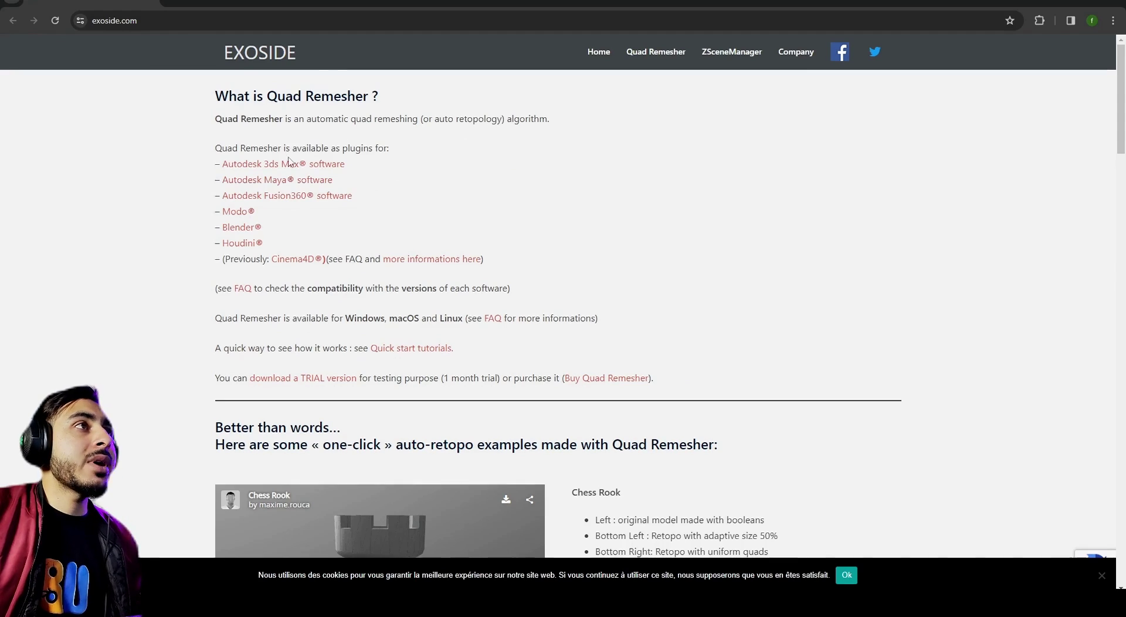
{"action": "left_click_drag", "start_coordinate": [215, 97], "coordinate": [395, 122]}
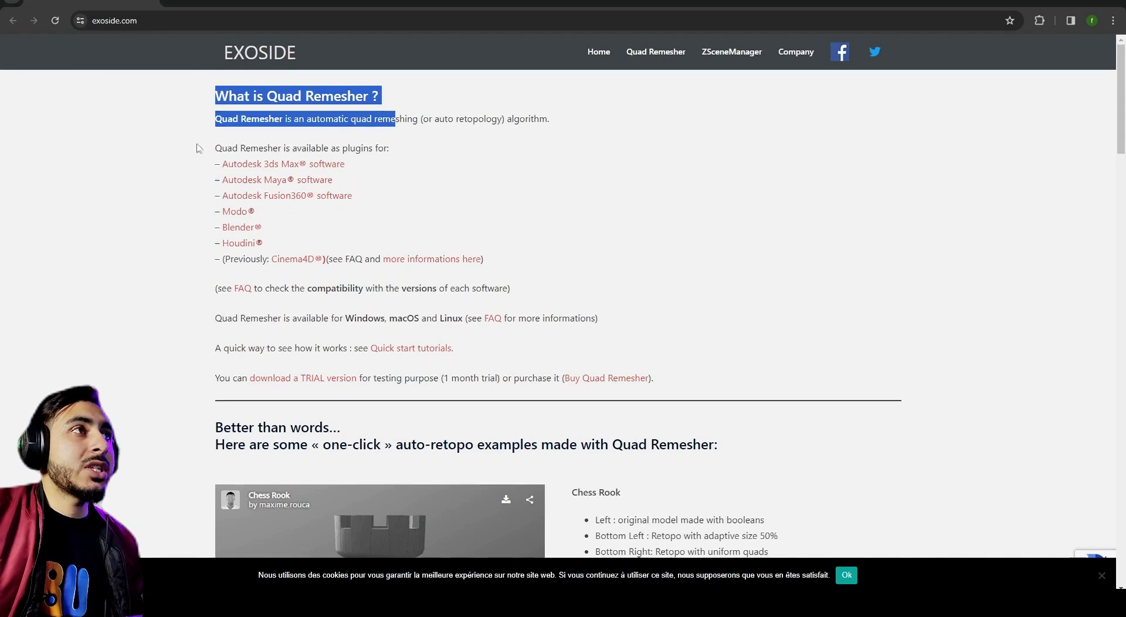
{"action": "left_click_drag", "start_coordinate": [198, 148], "coordinate": [395, 150]}
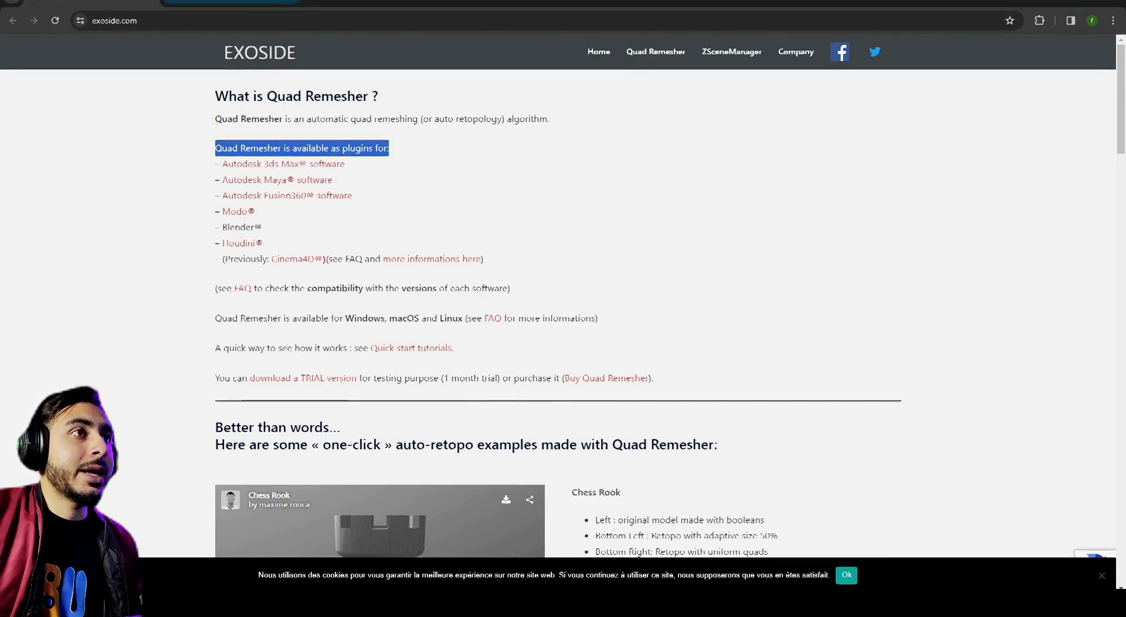
{"action": "left_click", "coordinate": [251, 3]}
{"action": "left_click", "coordinate": [287, 5]}
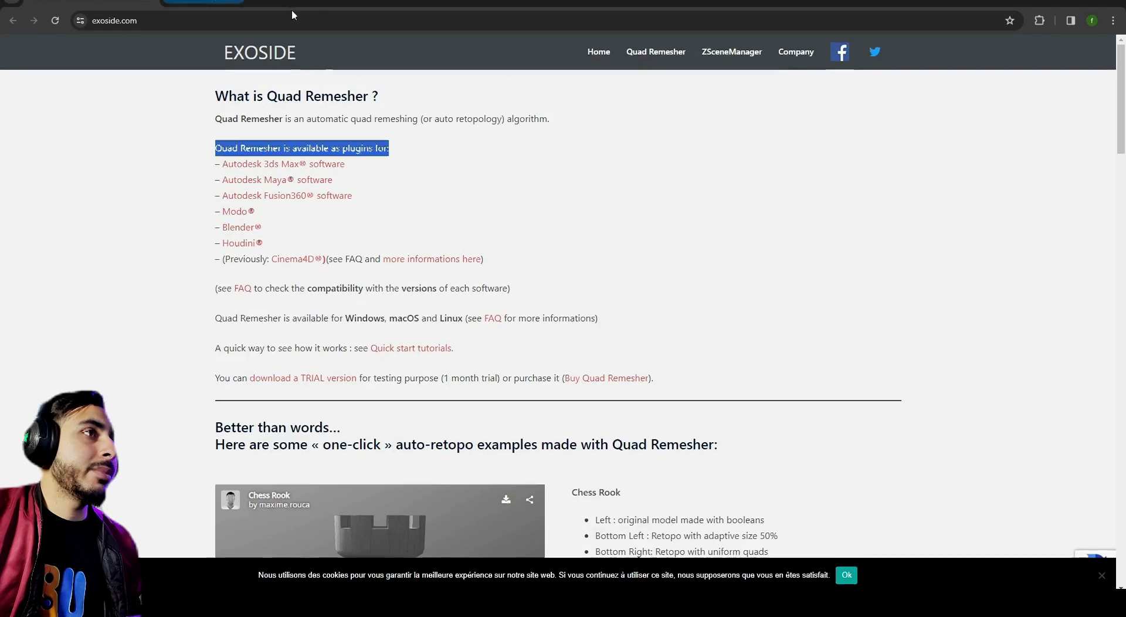
{"action": "left_click", "coordinate": [200, 314]}
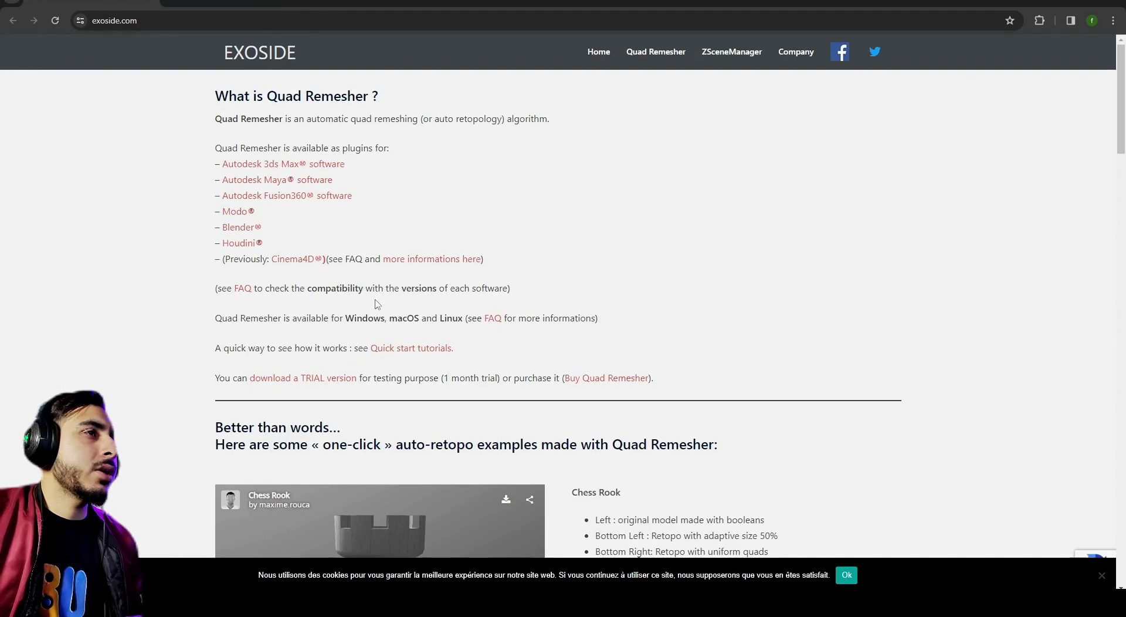
{"action": "left_click_drag", "start_coordinate": [333, 318], "coordinate": [390, 318]}
{"action": "scroll", "coordinate": [378, 285], "scroll_direction": "down", "scroll_amount": 2}
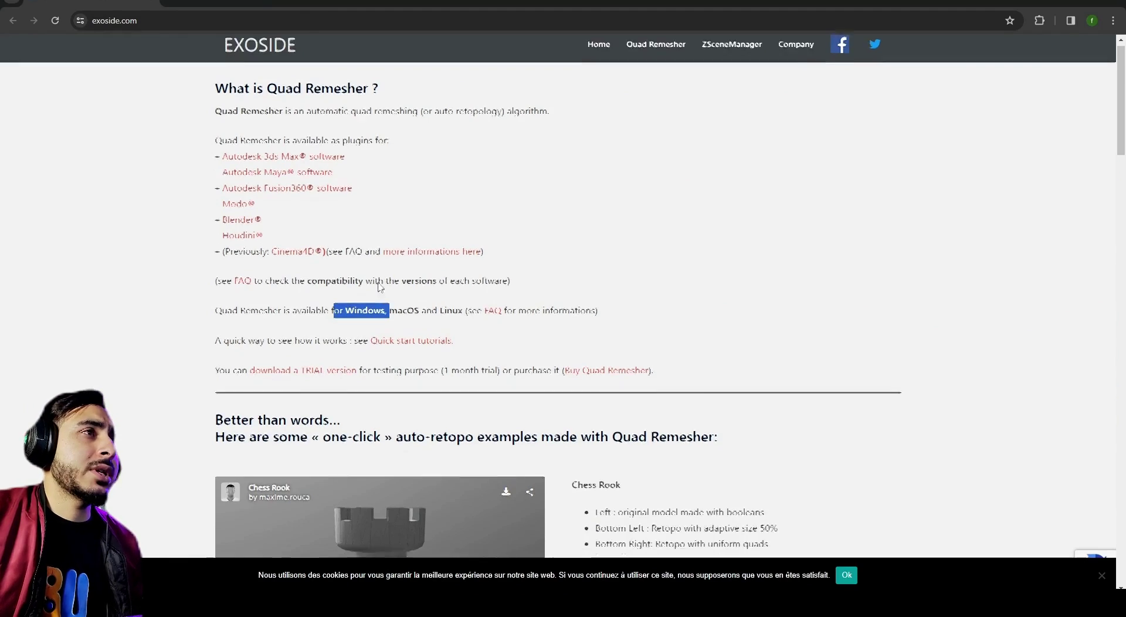
{"action": "left_click", "coordinate": [146, 257]}
{"action": "scroll", "coordinate": [264, 268], "scroll_direction": "up", "scroll_amount": 2}
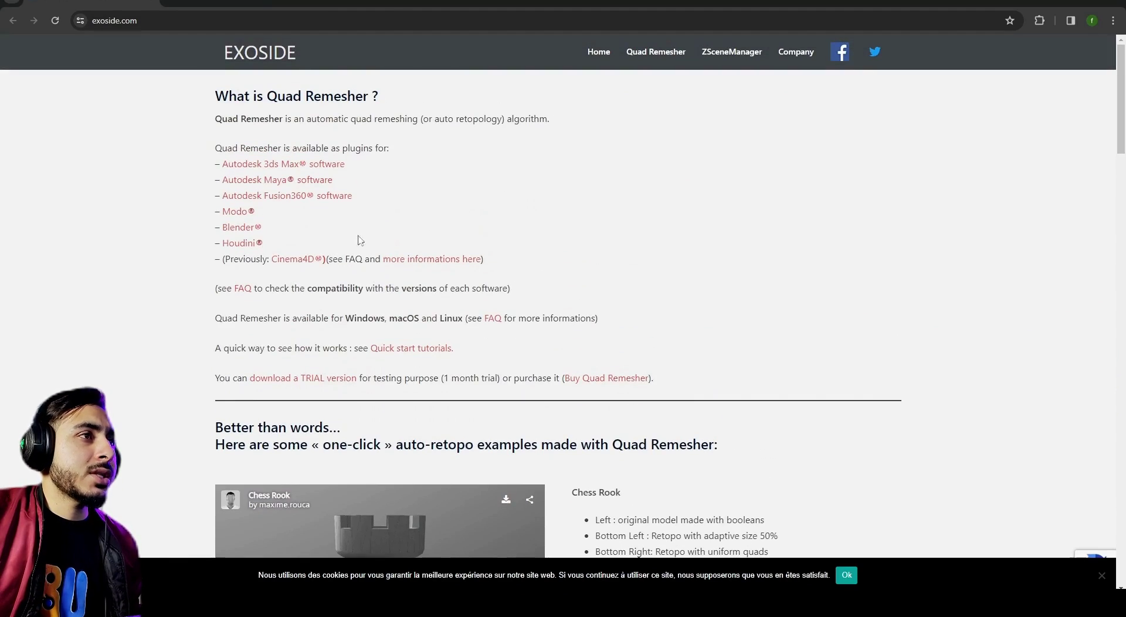
Open the Quad Remesher trial download page and submit the account e-mail address to access the download area.
{"action": "scroll", "coordinate": [292, 279], "scroll_direction": "down", "scroll_amount": 1}
{"action": "left_click", "coordinate": [302, 326]}
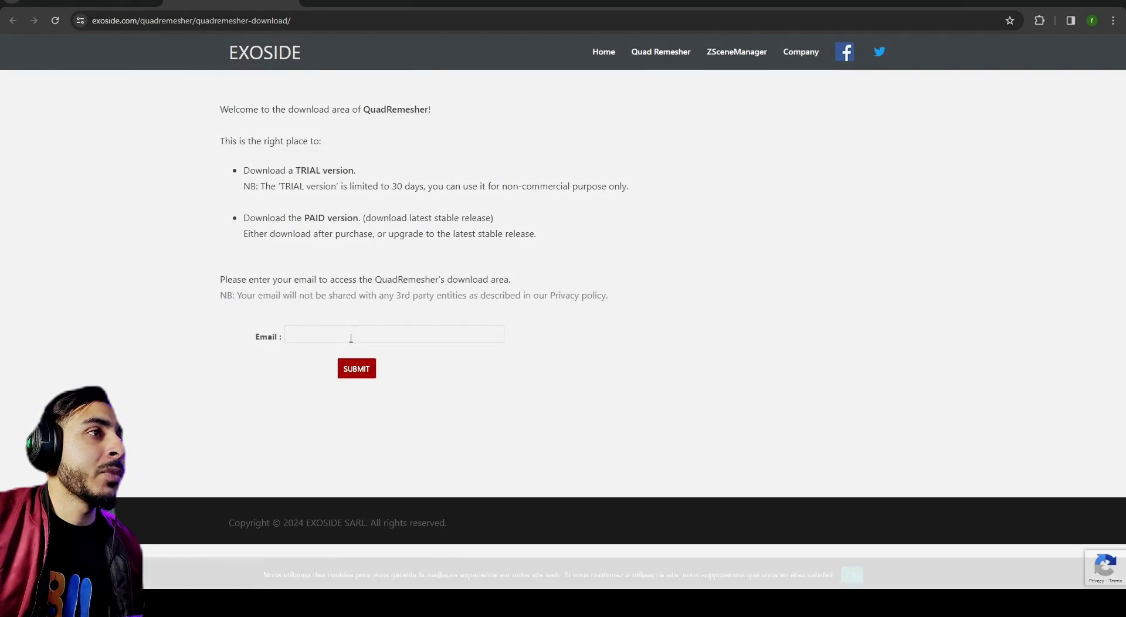
{"action": "left_click", "coordinate": [352, 334]}
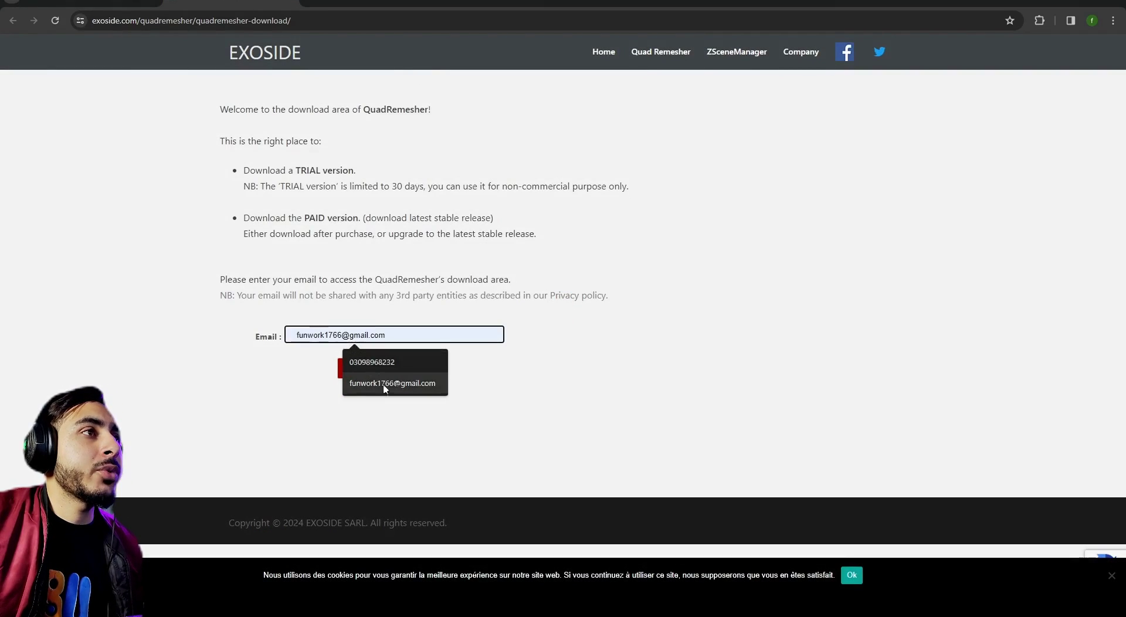
{"action": "left_click", "coordinate": [386, 384]}
{"action": "left_click", "coordinate": [359, 367]}
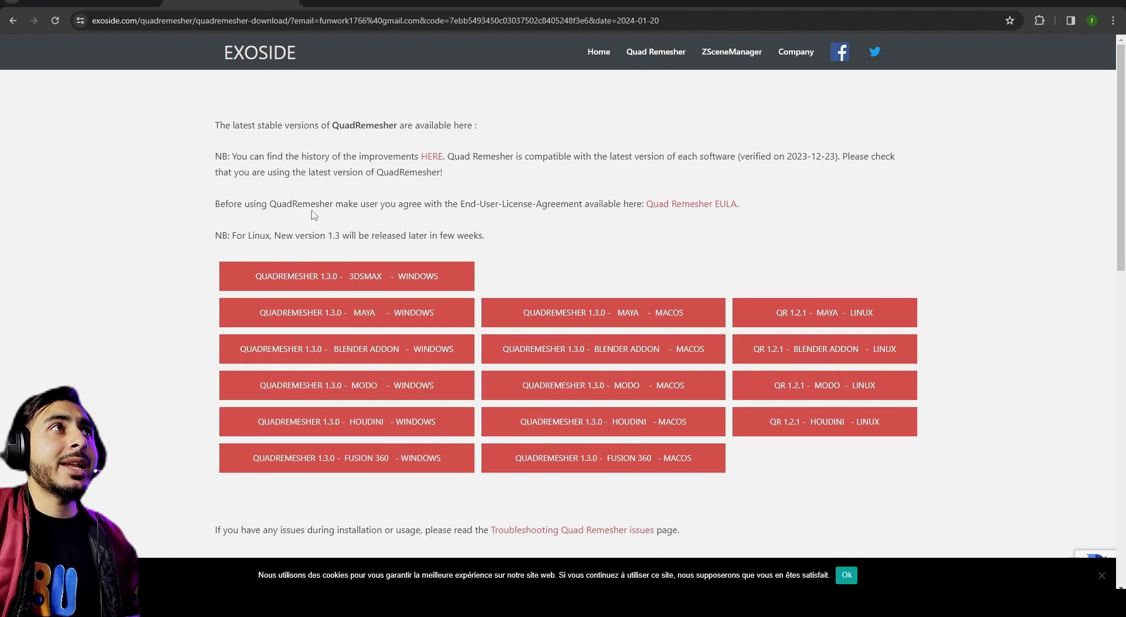
{"action": "left_click", "coordinate": [315, 1]}
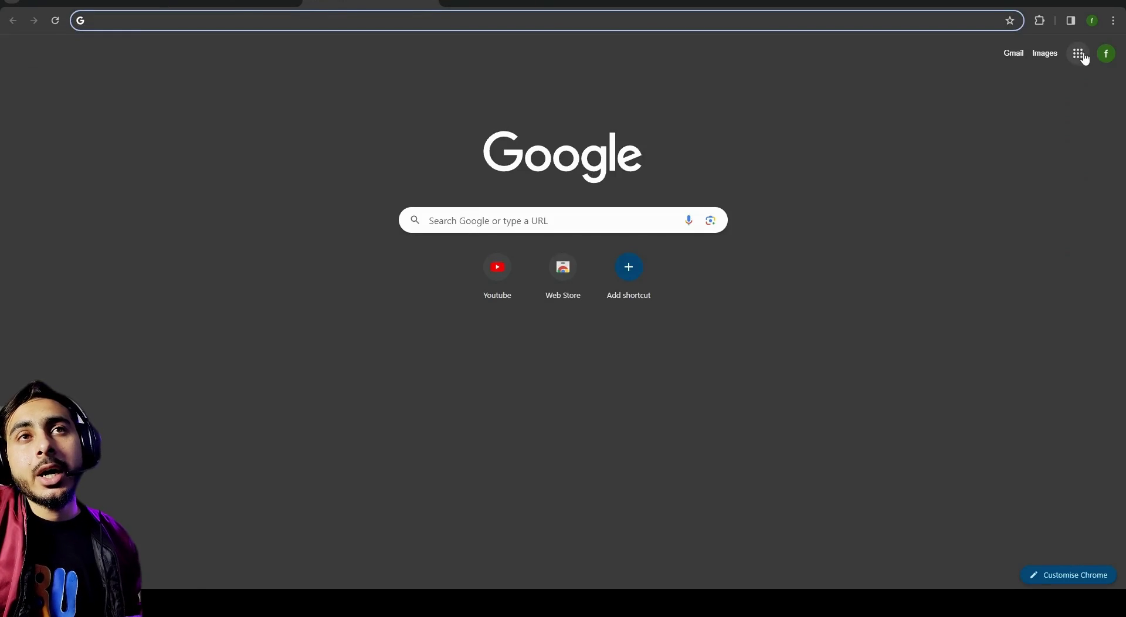
{"action": "left_click", "coordinate": [1078, 54]}
{"action": "left_click", "coordinate": [960, 241]}
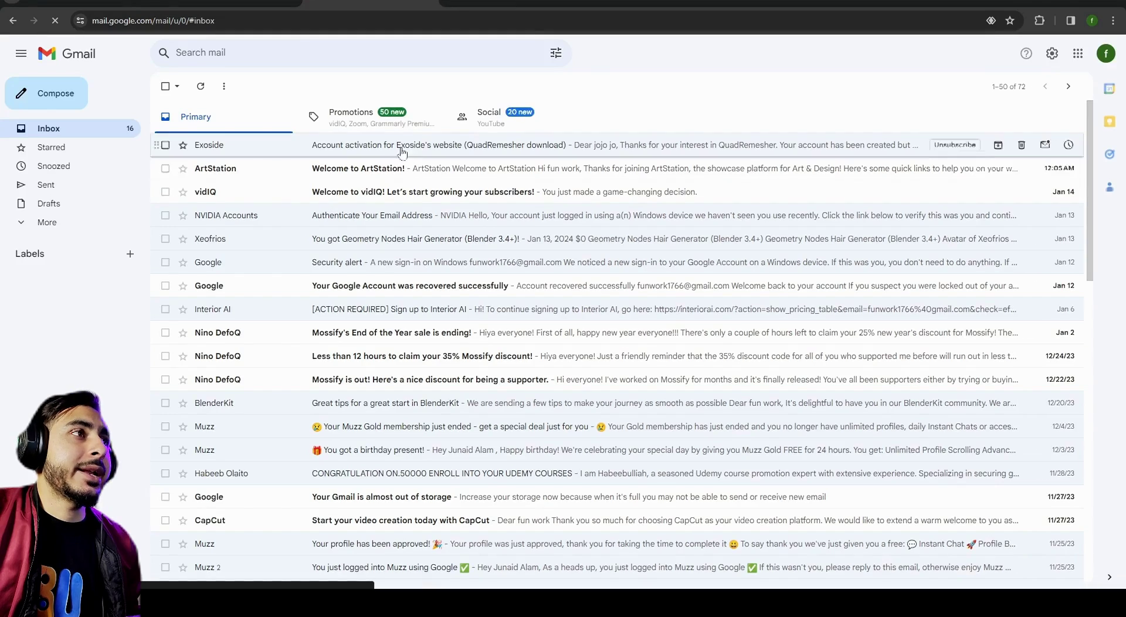
{"action": "left_click", "coordinate": [402, 146]}
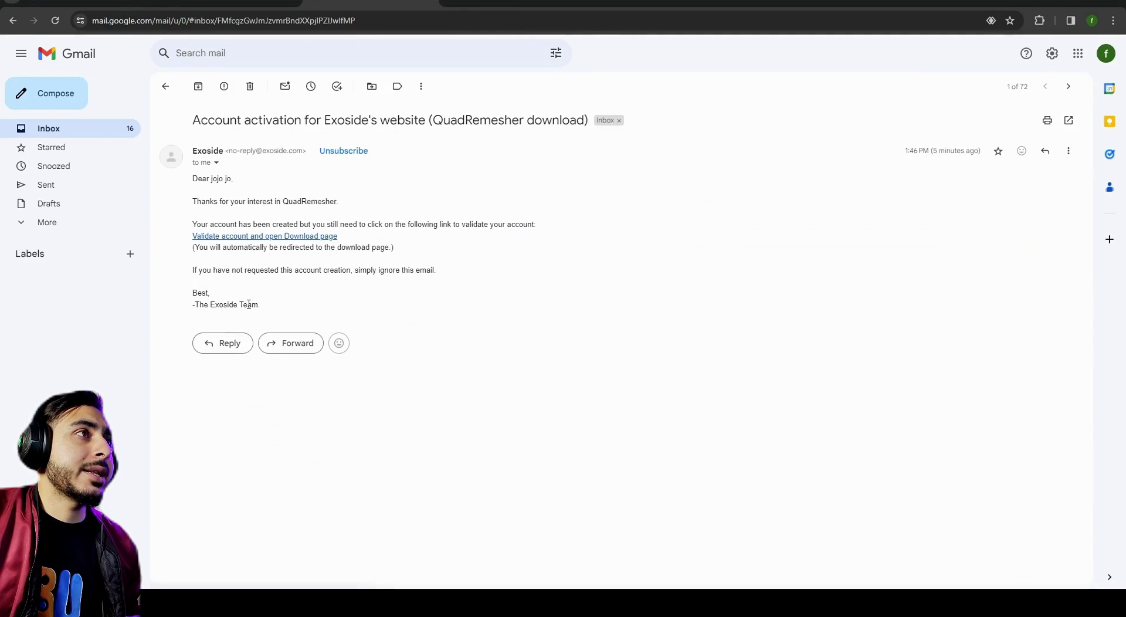
{"action": "left_click", "coordinate": [268, 237]}
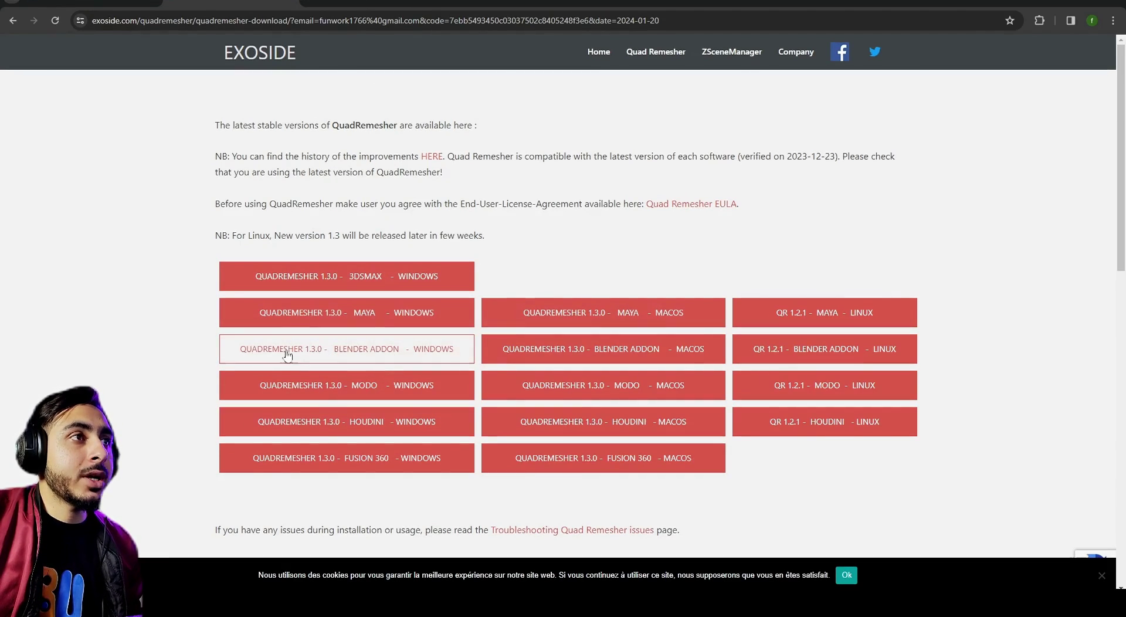
Download the QuadRemesher 1.3.0 Blender add-on for Windows and show the zip file in the Downloads folder.
{"action": "left_click", "coordinate": [368, 352]}
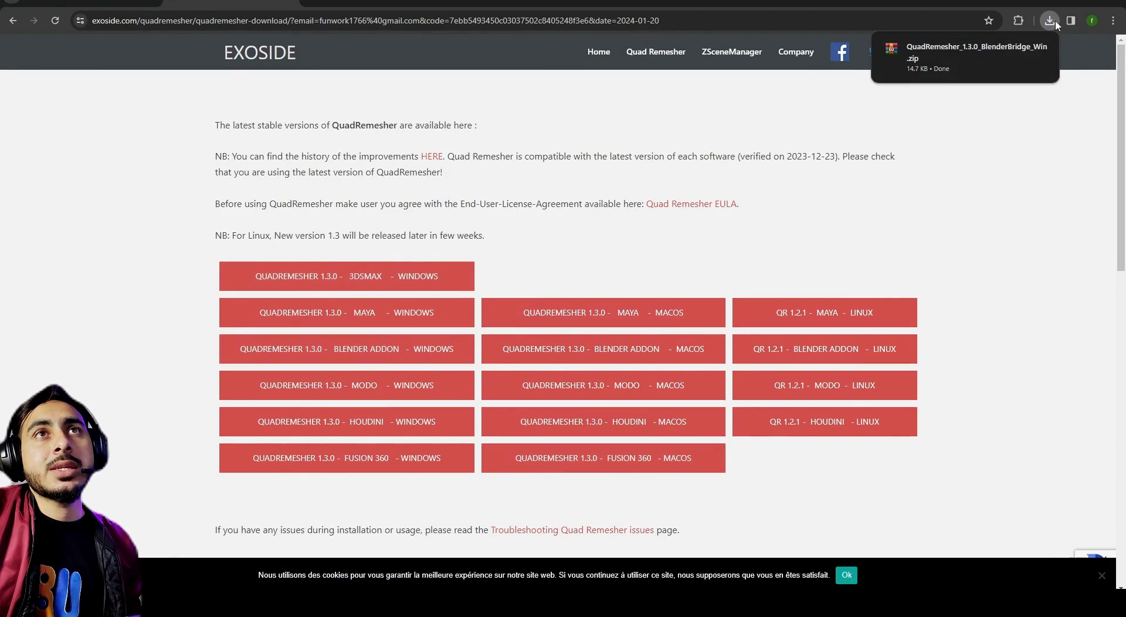
{"action": "left_click", "coordinate": [1018, 49]}
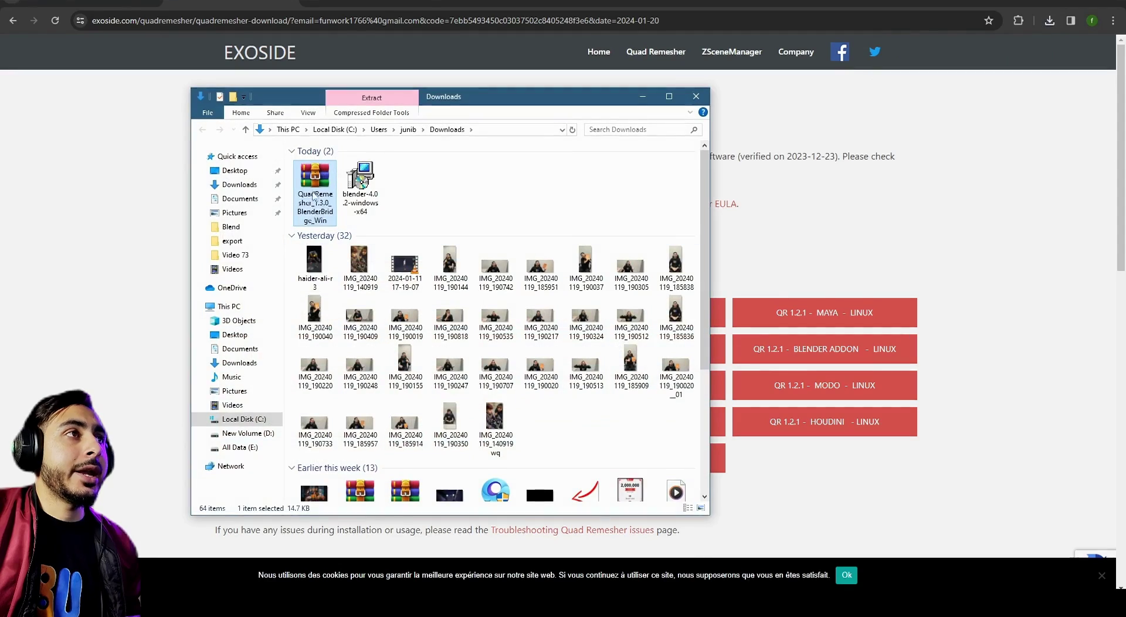
{"action": "left_click", "coordinate": [643, 96]}
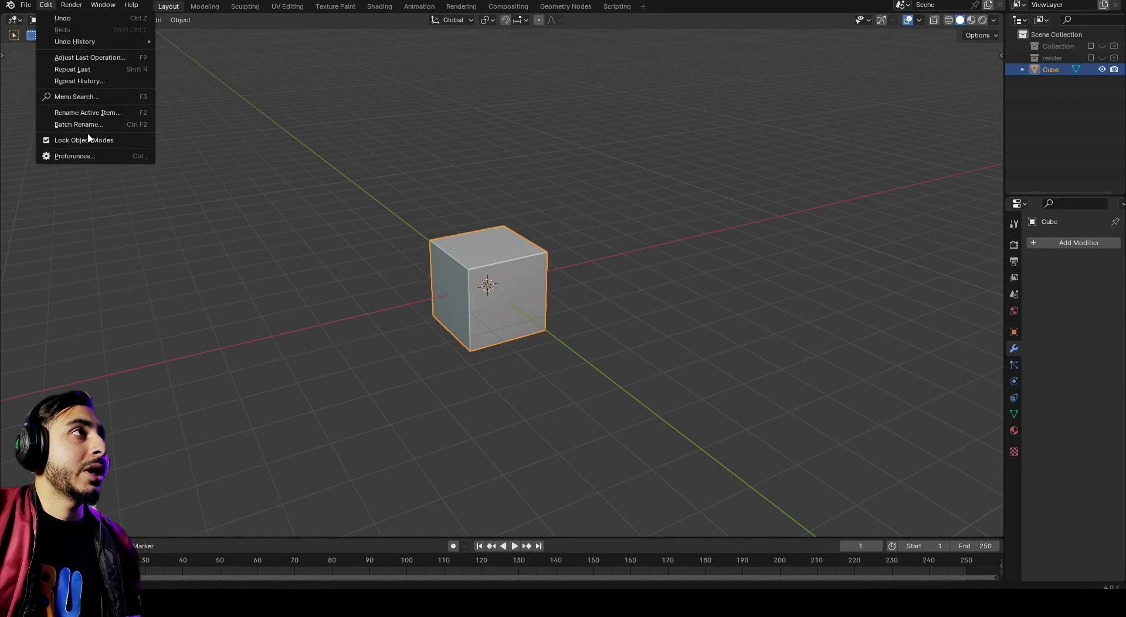
{"action": "key", "text": "Escape"}
{"action": "left_click", "coordinate": [45, 5]}
{"action": "left_click", "coordinate": [95, 155]}
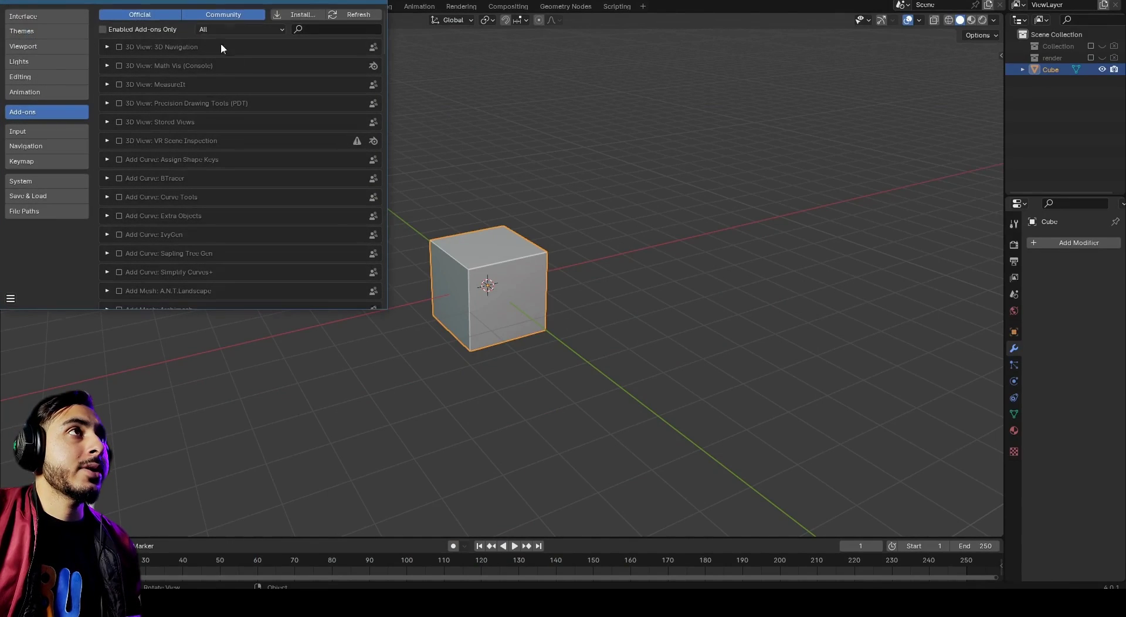
{"action": "left_click", "coordinate": [301, 15]}
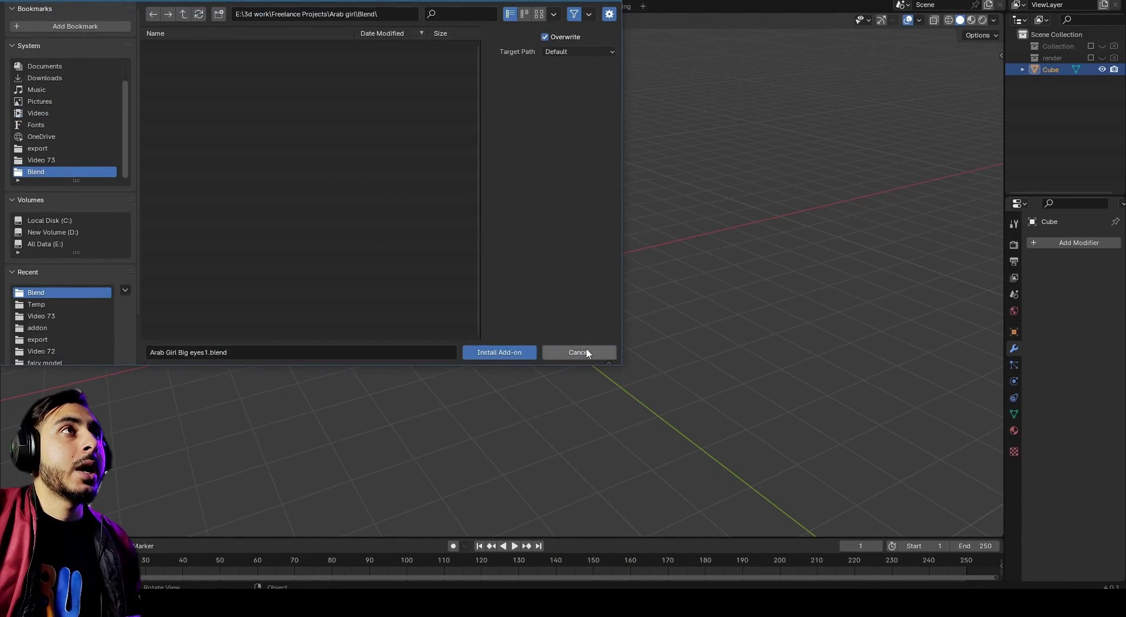
{"action": "left_click", "coordinate": [586, 352]}
{"action": "left_click", "coordinate": [373, 2]}
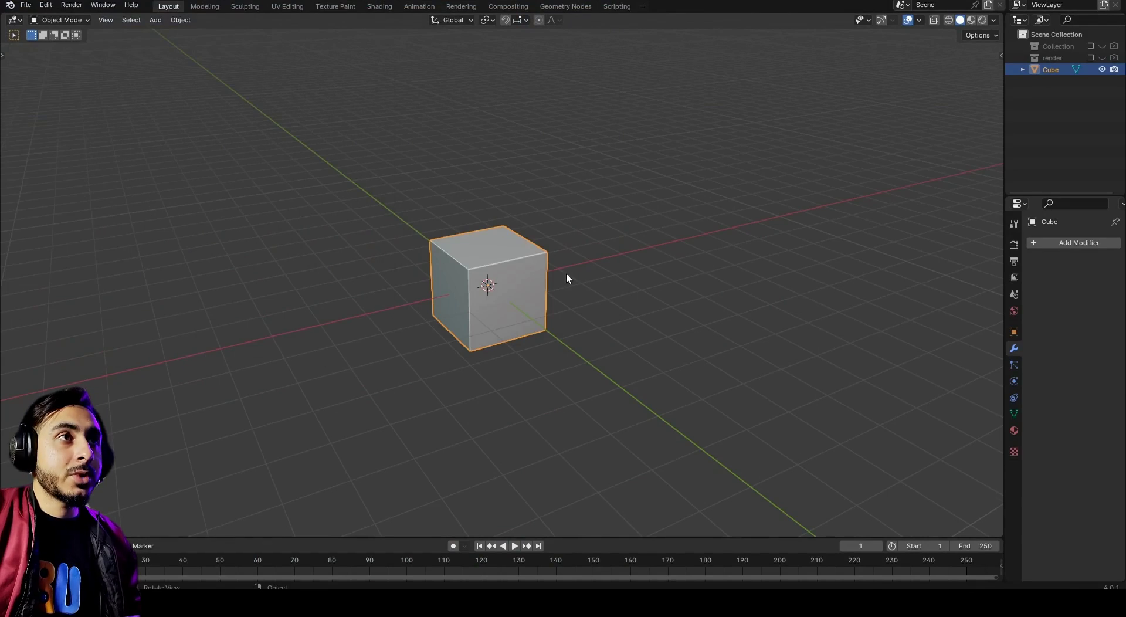
{"action": "middle_click_drag", "start_coordinate": [567, 278], "coordinate": [574, 291]}
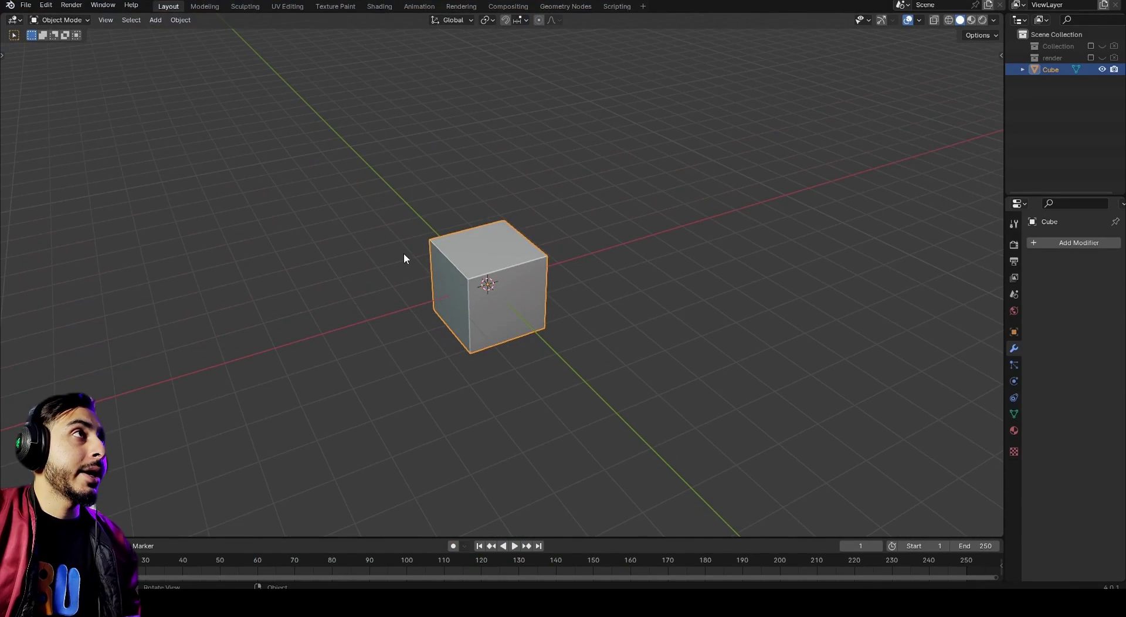
Look up the Quad Remesher add-on's details in the preferences by searching "quad" and show its Quad Remesh settings in the 3D viewport.
{"action": "left_click", "coordinate": [46, 4]}
{"action": "left_click", "coordinate": [94, 155]}
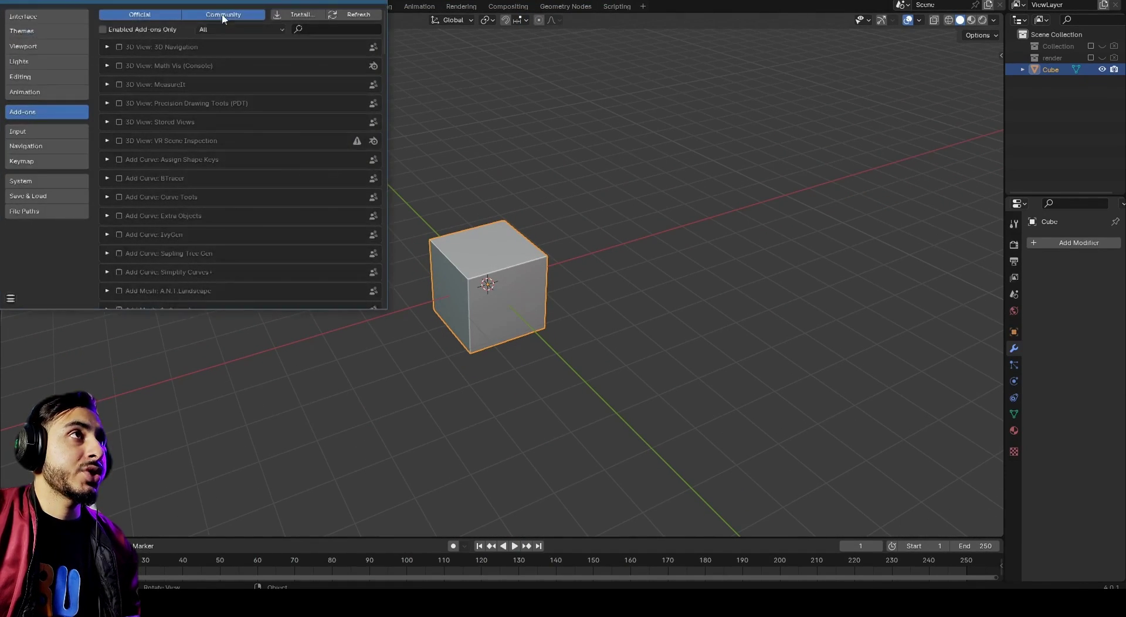
{"action": "left_click", "coordinate": [316, 30]}
{"action": "type", "text": "quad"}
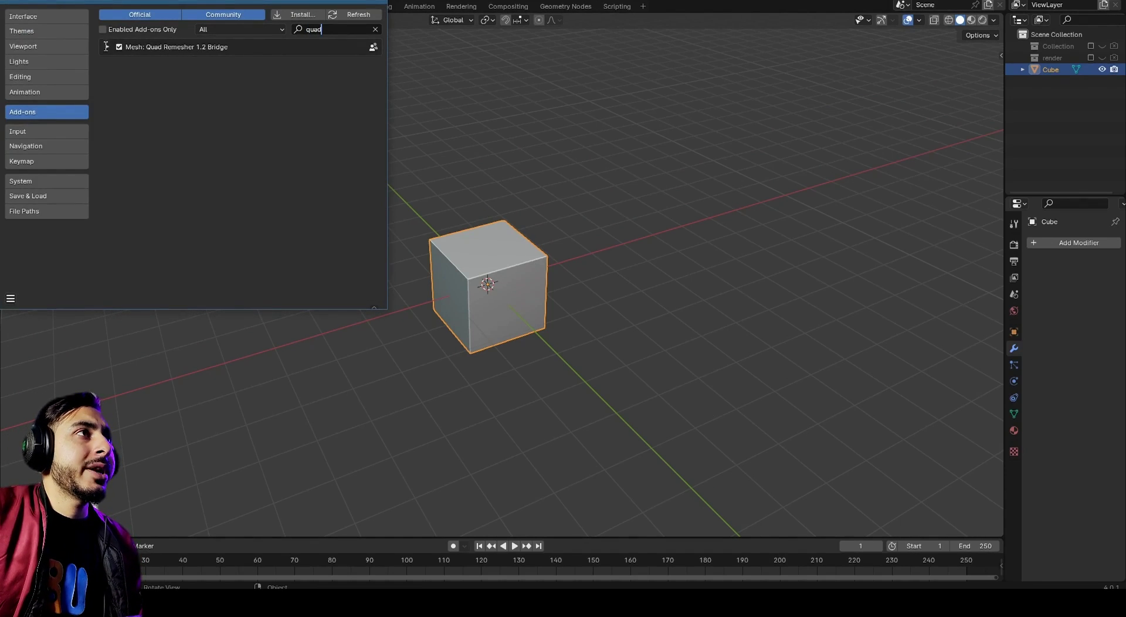
{"action": "left_click", "coordinate": [107, 48]}
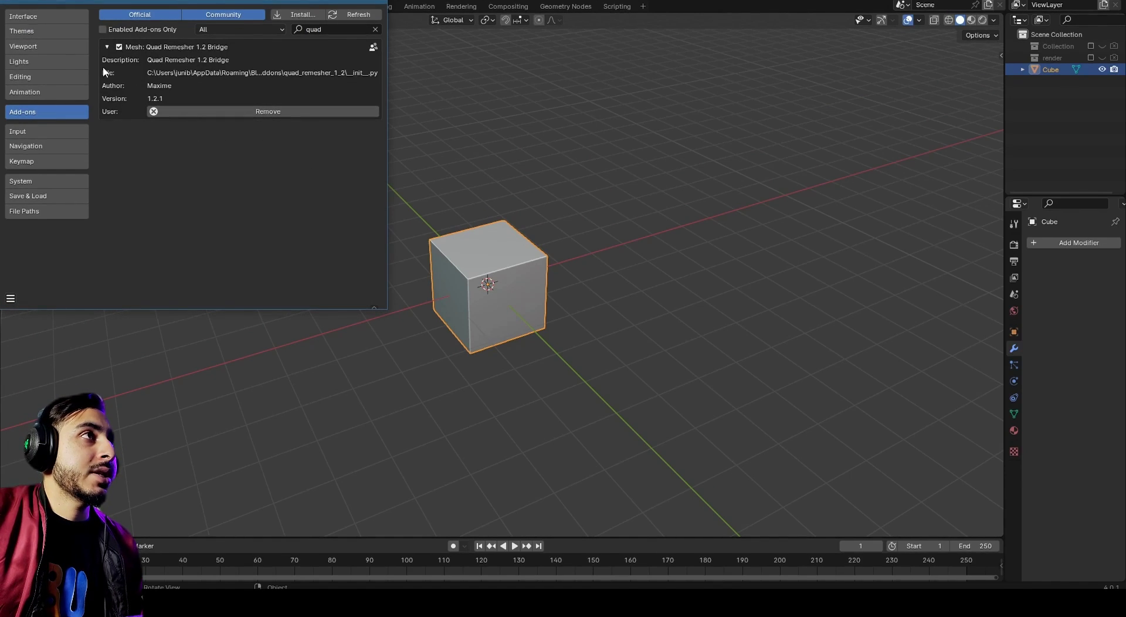
{"action": "left_click", "coordinate": [374, 2]}
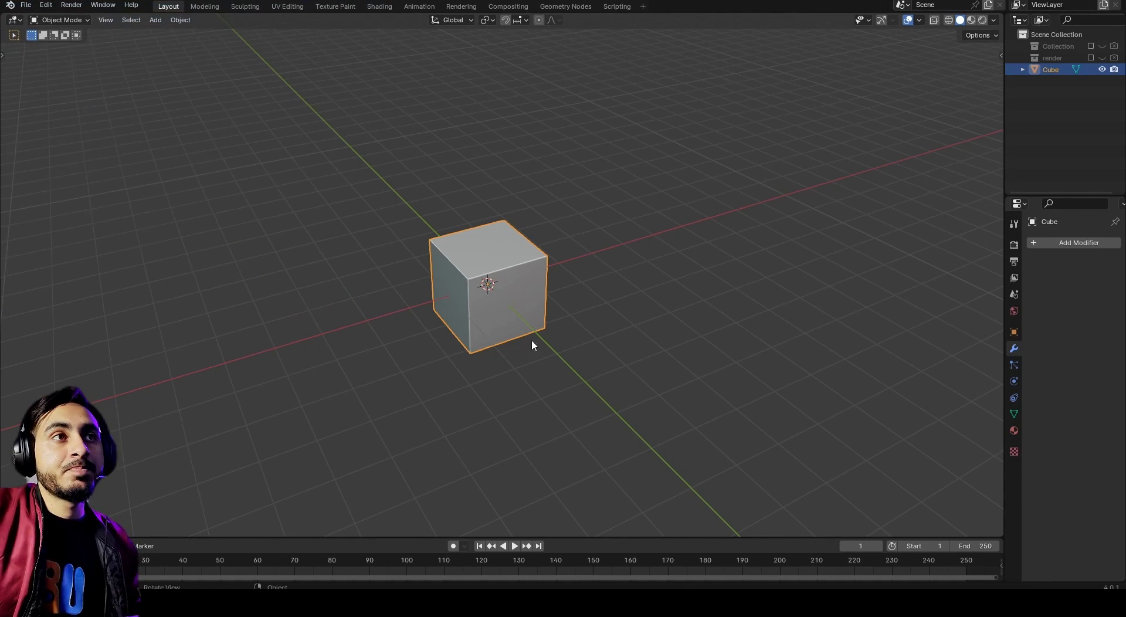
{"action": "key", "text": "n"}
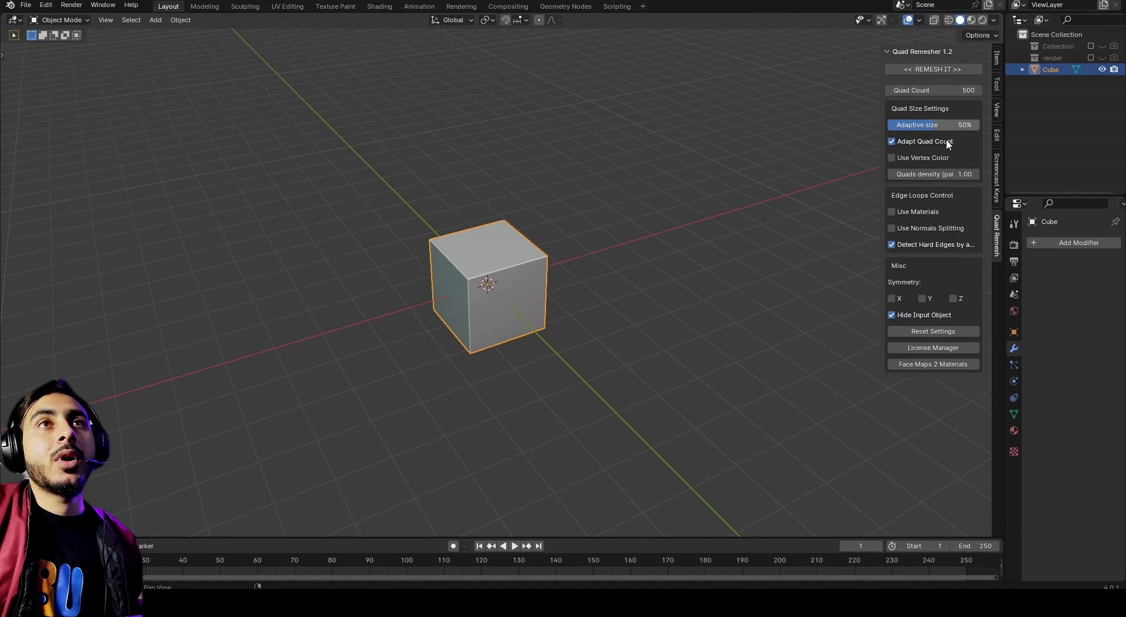
{"action": "left_click", "coordinate": [956, 70]}
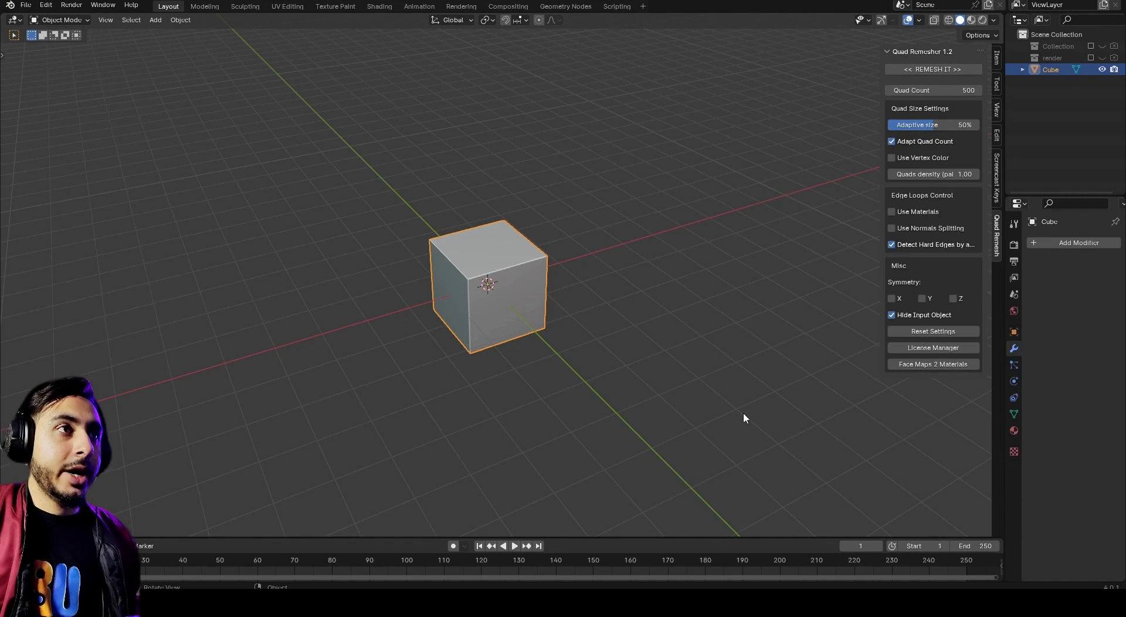
Switch to the QuadRemesher 1.2.2 Blender folder, read the installation instructions in its READ ME file and look inside the engine folder.
{"action": "mouse_move", "coordinate": [248, 603]}
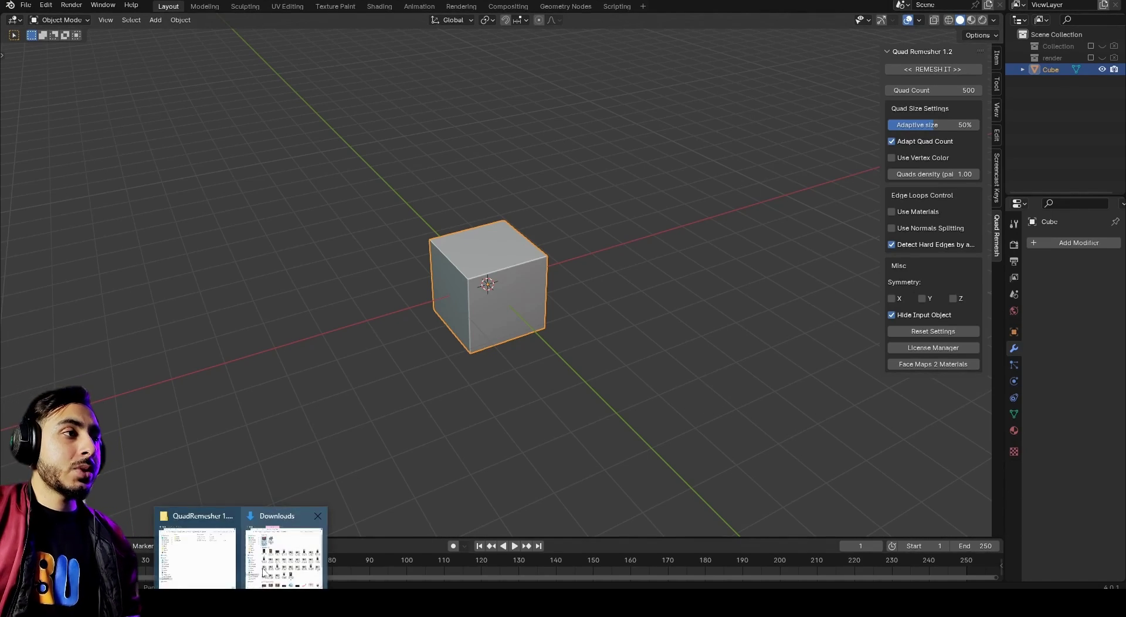
{"action": "left_click", "coordinate": [207, 564]}
{"action": "left_click_drag", "start_coordinate": [436, 86], "coordinate": [592, 57]}
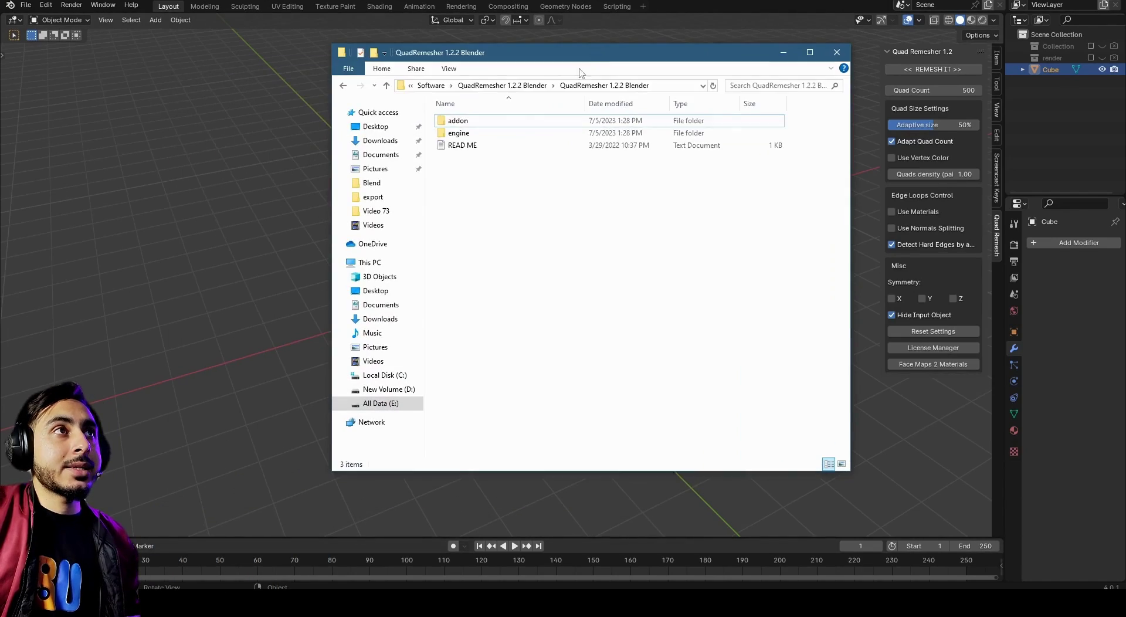
{"action": "left_click", "coordinate": [456, 145]}
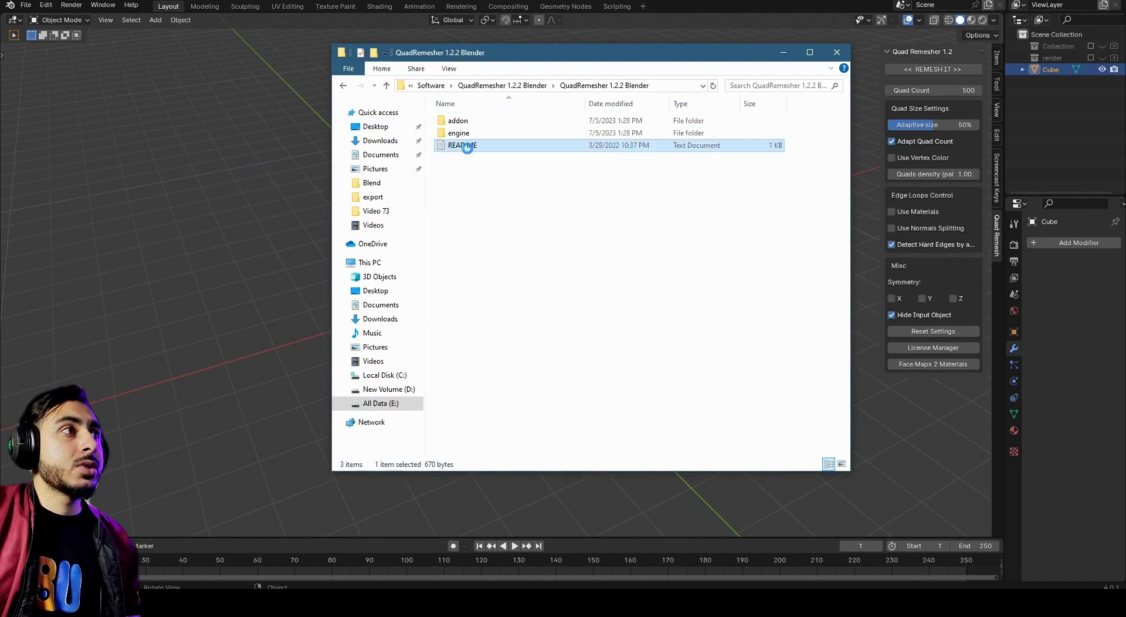
{"action": "double_click", "coordinate": [463, 145]}
{"action": "left_click_drag", "start_coordinate": [297, 326], "coordinate": [97, 210]}
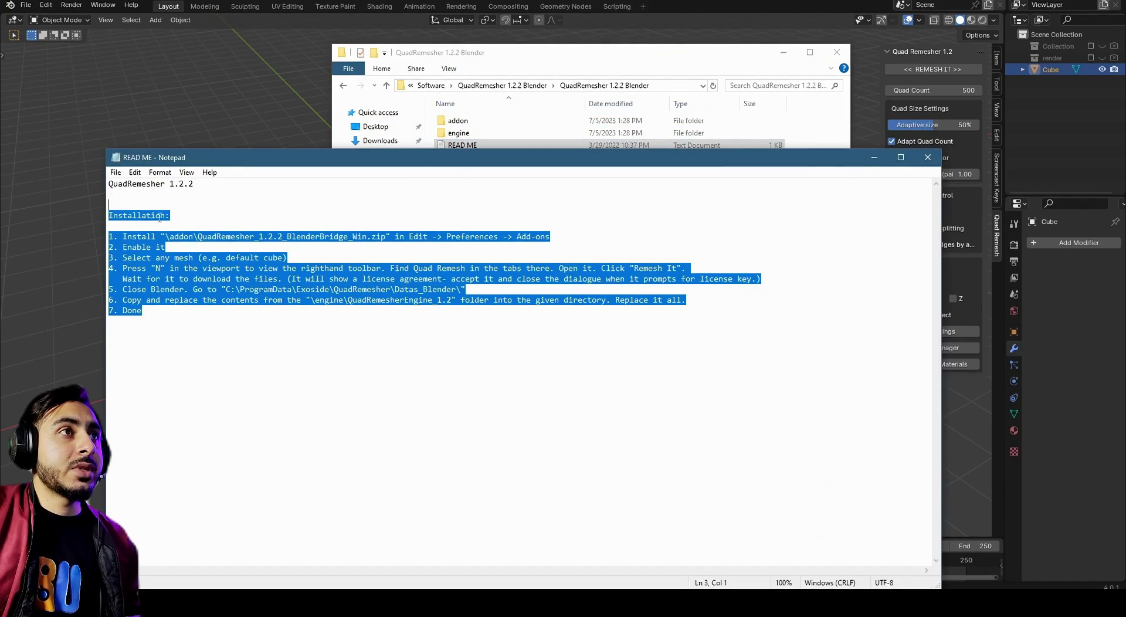
{"action": "left_click", "coordinate": [301, 249]}
{"action": "left_click_drag", "start_coordinate": [480, 356], "coordinate": [160, 216]}
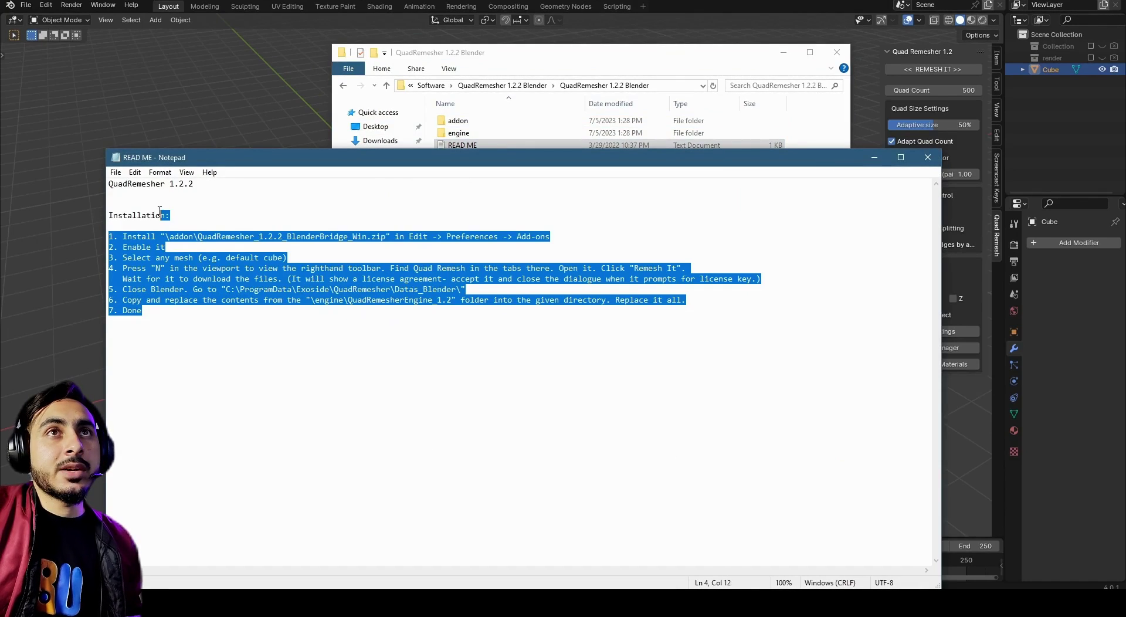
{"action": "left_click", "coordinate": [928, 157]}
{"action": "double_click", "coordinate": [476, 132]}
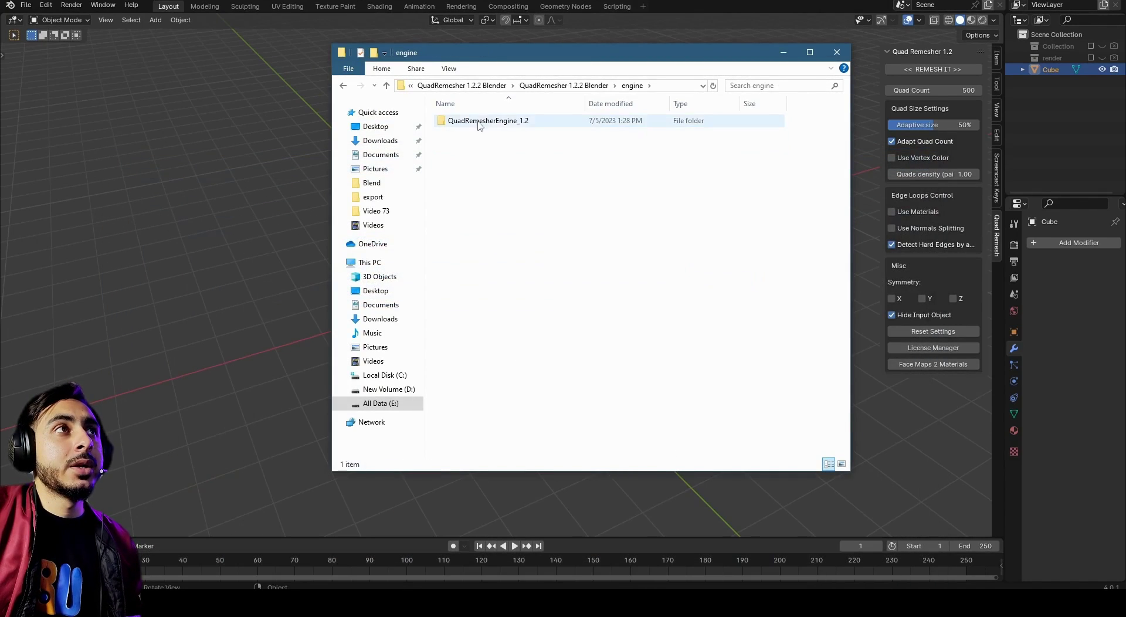
{"action": "left_click", "coordinate": [344, 86]}
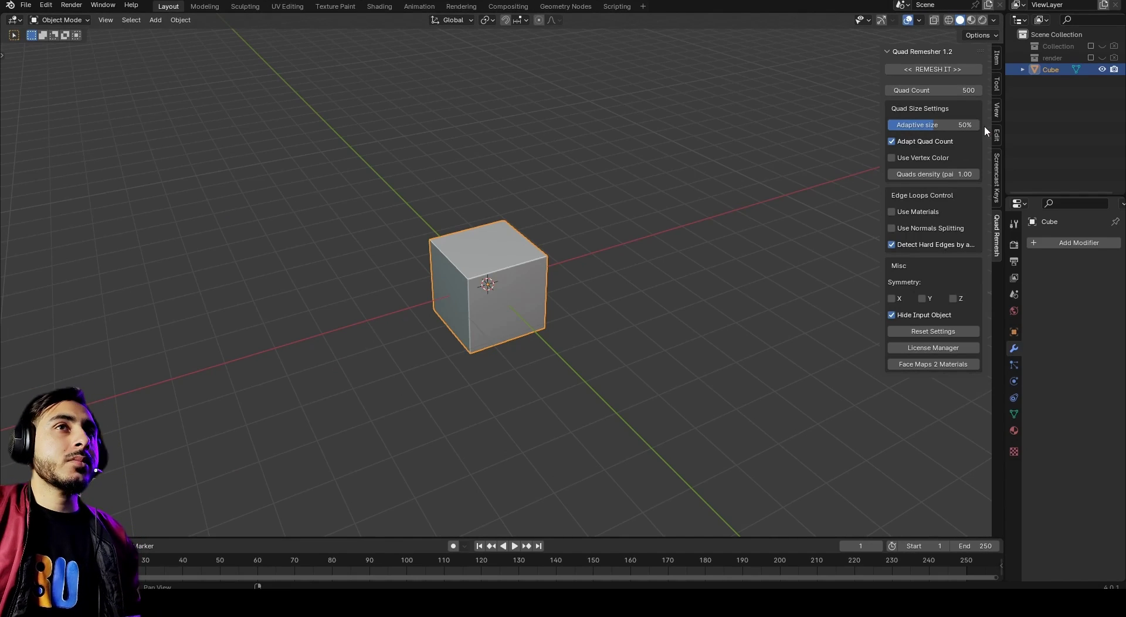
Set the Quad Count to 50 and remesh the default cube with Quad Remesher.
{"action": "key", "text": "Tab"}
{"action": "scroll", "coordinate": [554, 202], "scroll_direction": "up", "scroll_amount": 5}
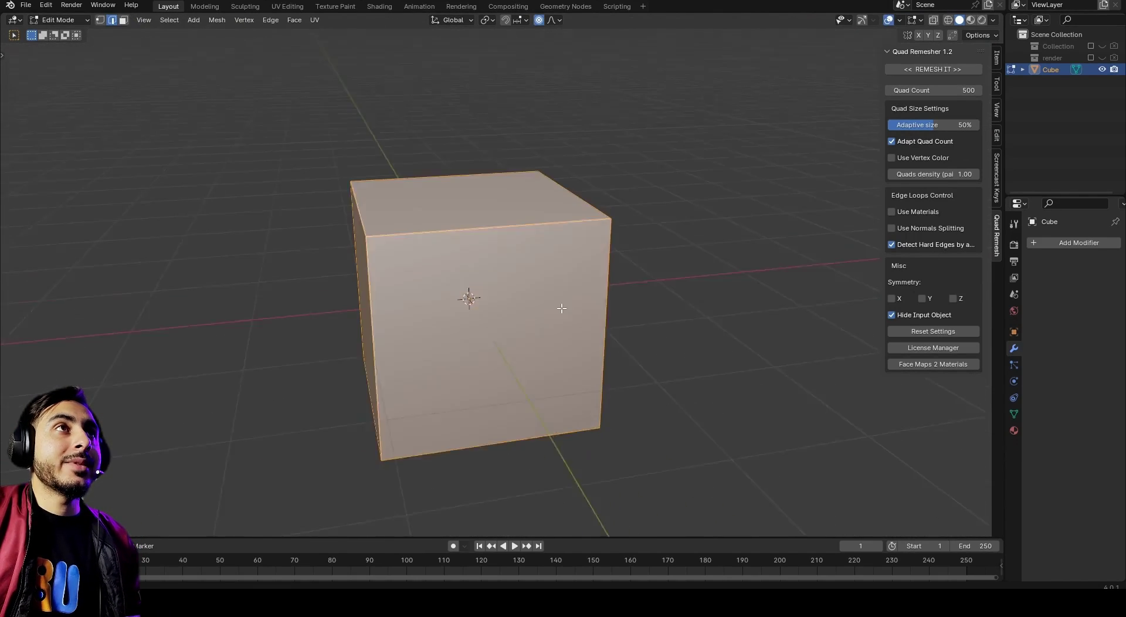
{"action": "scroll", "coordinate": [633, 178], "scroll_direction": "down", "scroll_amount": 3}
{"action": "key", "text": "Tab"}
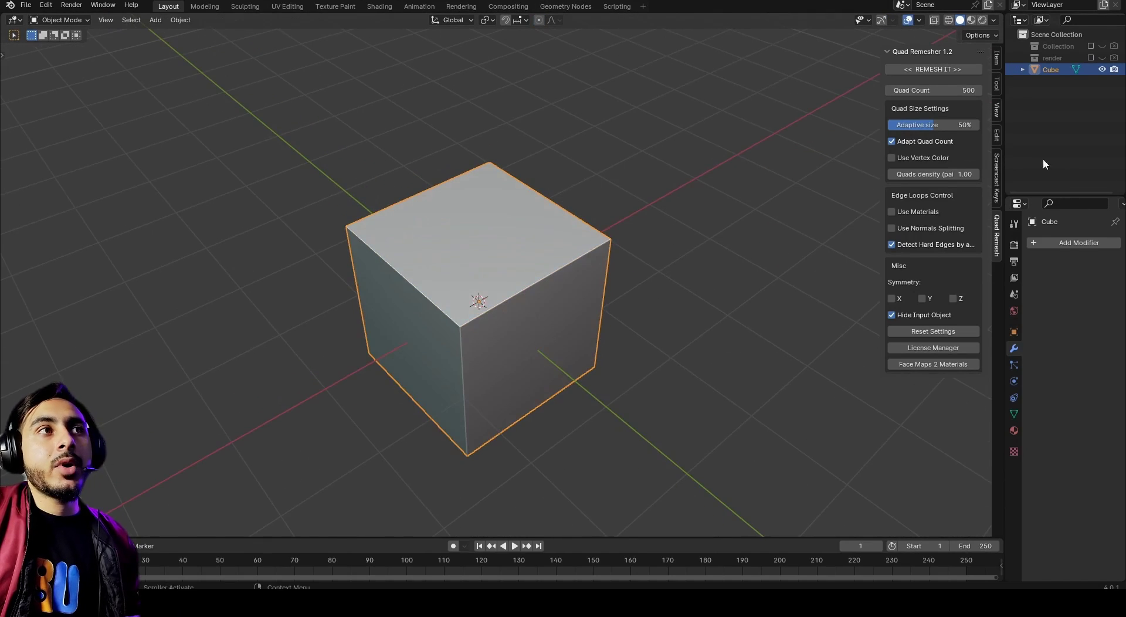
{"action": "key", "text": "Tab"}
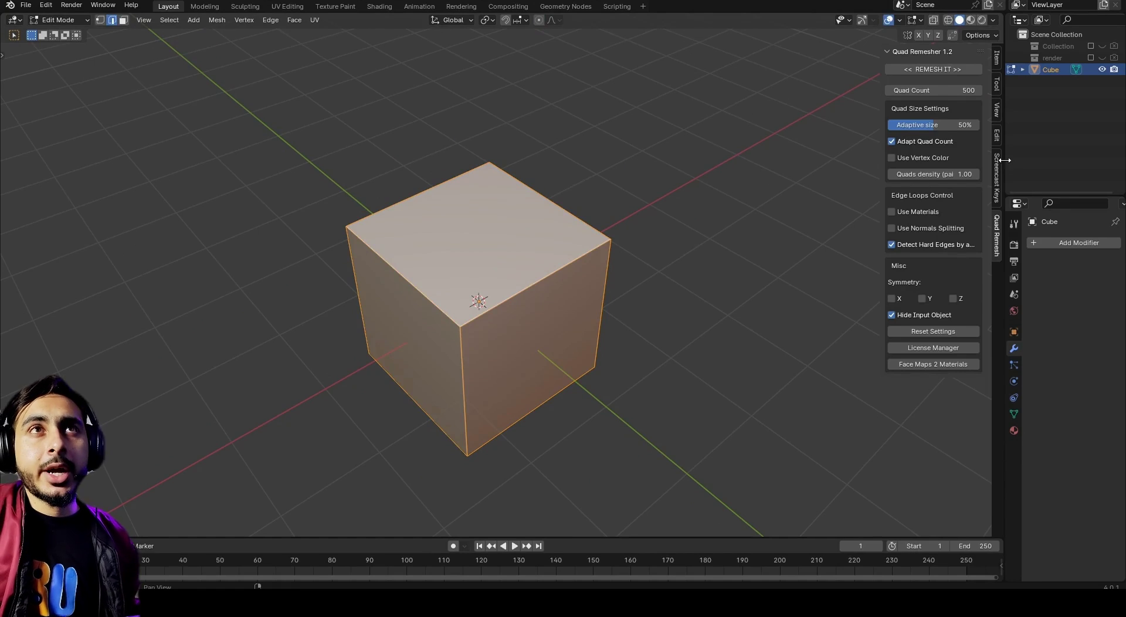
{"action": "left_click", "coordinate": [949, 91]}
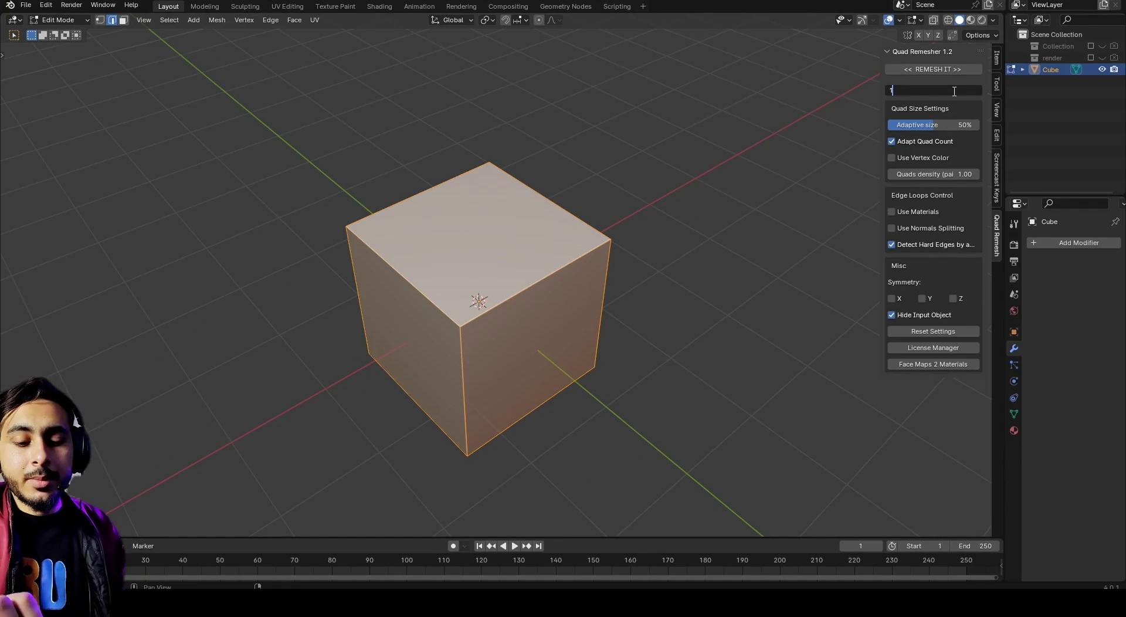
{"action": "key", "text": "Return"}
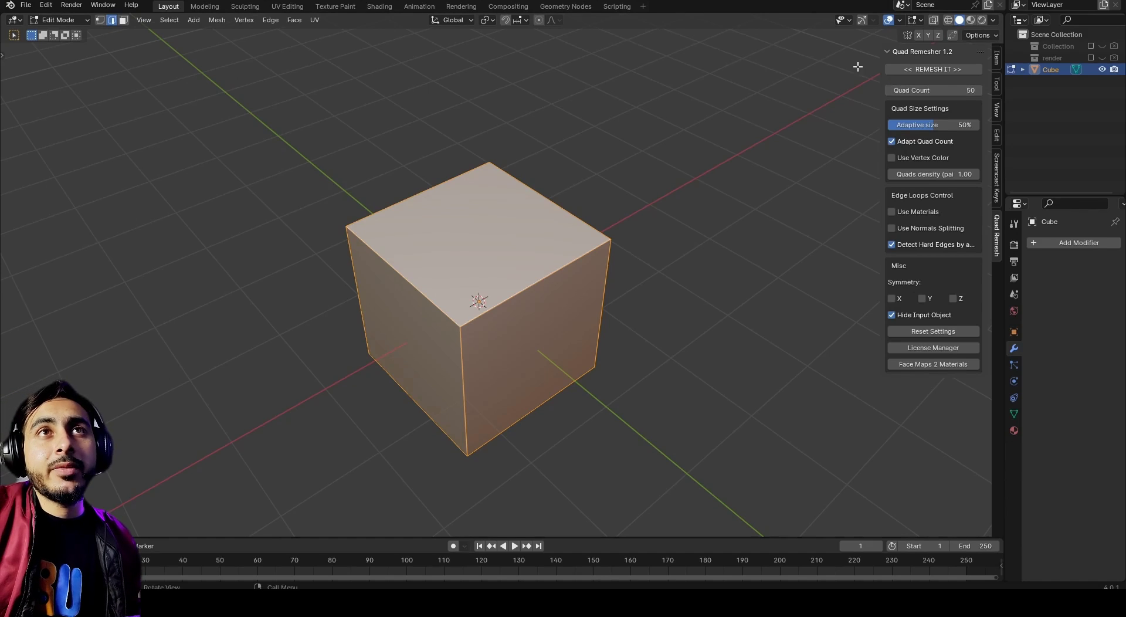
{"action": "middle_click_drag", "start_coordinate": [583, 262], "coordinate": [588, 307]}
{"action": "key", "text": "Tab"}
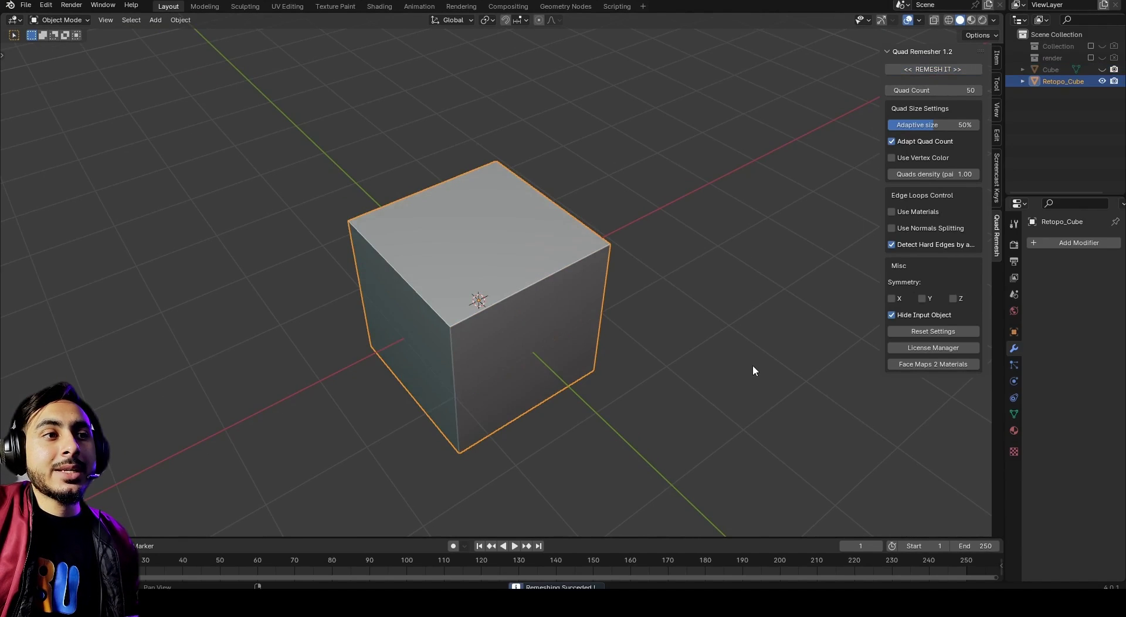
Inspect the remeshed cube's topology in Edit Mode from several angles and return to Object Mode.
{"action": "middle_click_drag", "start_coordinate": [503, 338], "coordinate": [452, 294]}
{"action": "key", "text": "Tab"}
{"action": "middle_click_drag", "start_coordinate": [577, 258], "coordinate": [528, 273]}
{"action": "left_click", "coordinate": [595, 336]}
{"action": "key", "text": "Tab"}
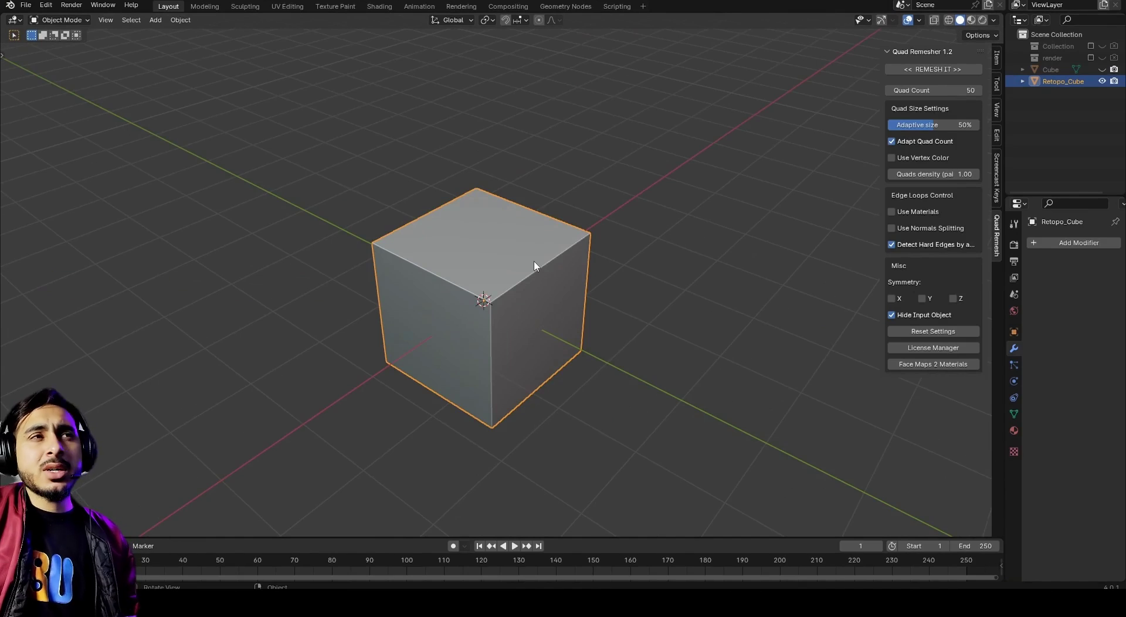
Delete the remeshed cube and add a Monkey mesh to the scene.
{"action": "key", "text": "x"}
{"action": "left_click", "coordinate": [535, 258]}
{"action": "key", "text": "shift+a"}
{"action": "mouse_move", "coordinate": [533, 256]}
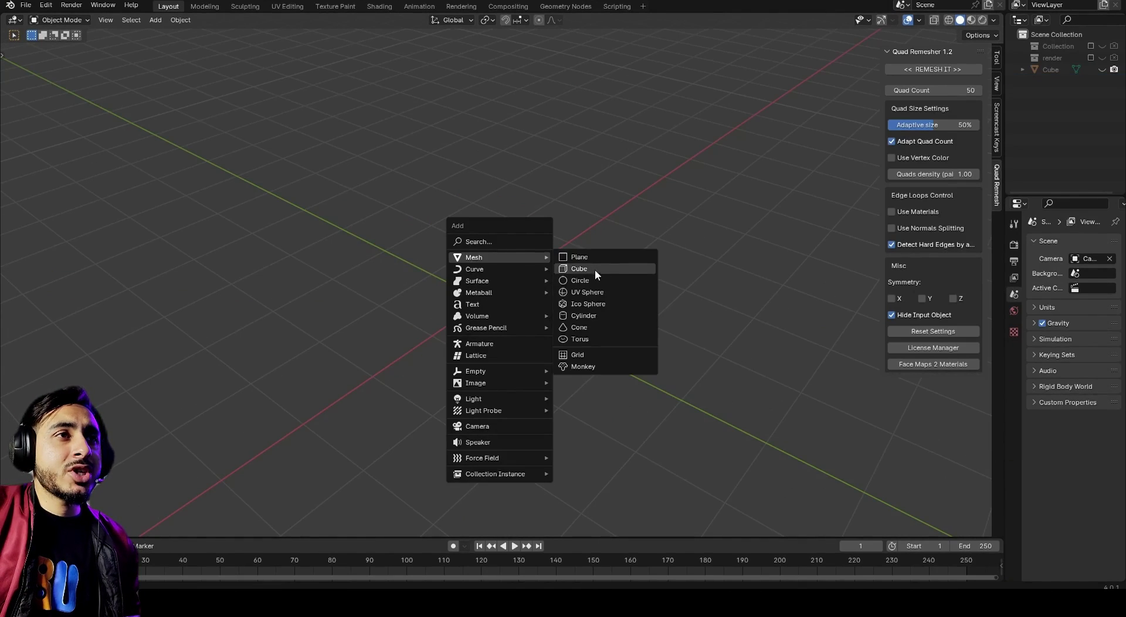
{"action": "left_click", "coordinate": [583, 366]}
{"action": "scroll", "coordinate": [603, 339], "scroll_direction": "up", "scroll_amount": 8}
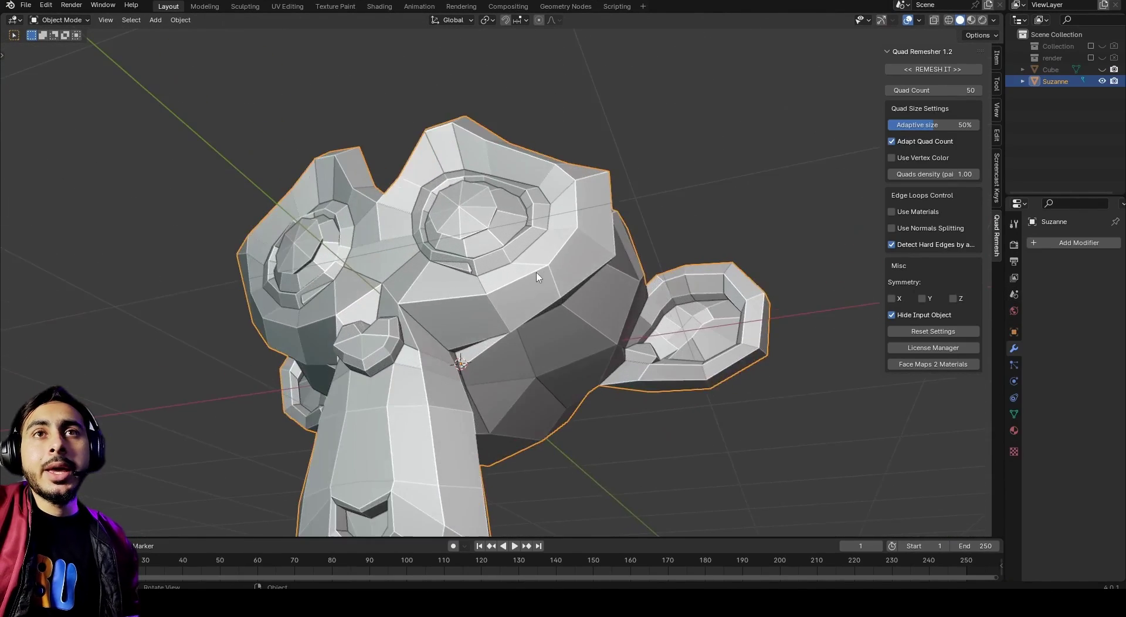
Add a Subdivision Surface modifier to the monkey head and apply it.
{"action": "left_click", "coordinate": [1090, 242]}
{"action": "left_click", "coordinate": [1028, 243]}
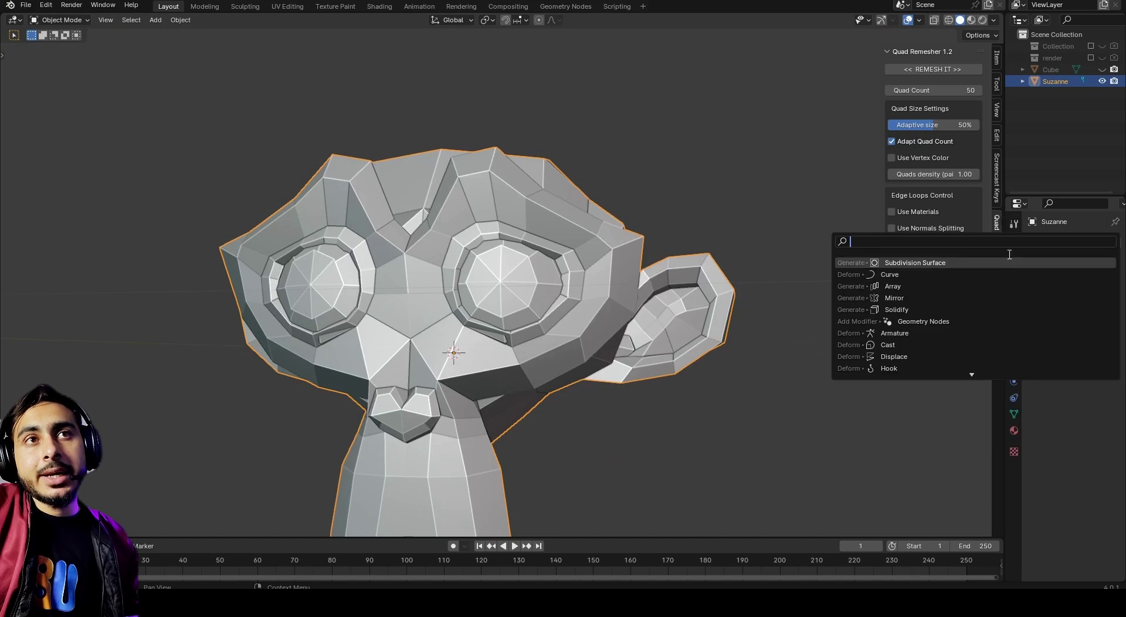
{"action": "left_click", "coordinate": [927, 262]}
{"action": "left_click", "coordinate": [1099, 295]}
{"action": "key", "text": "ctrl+a"}
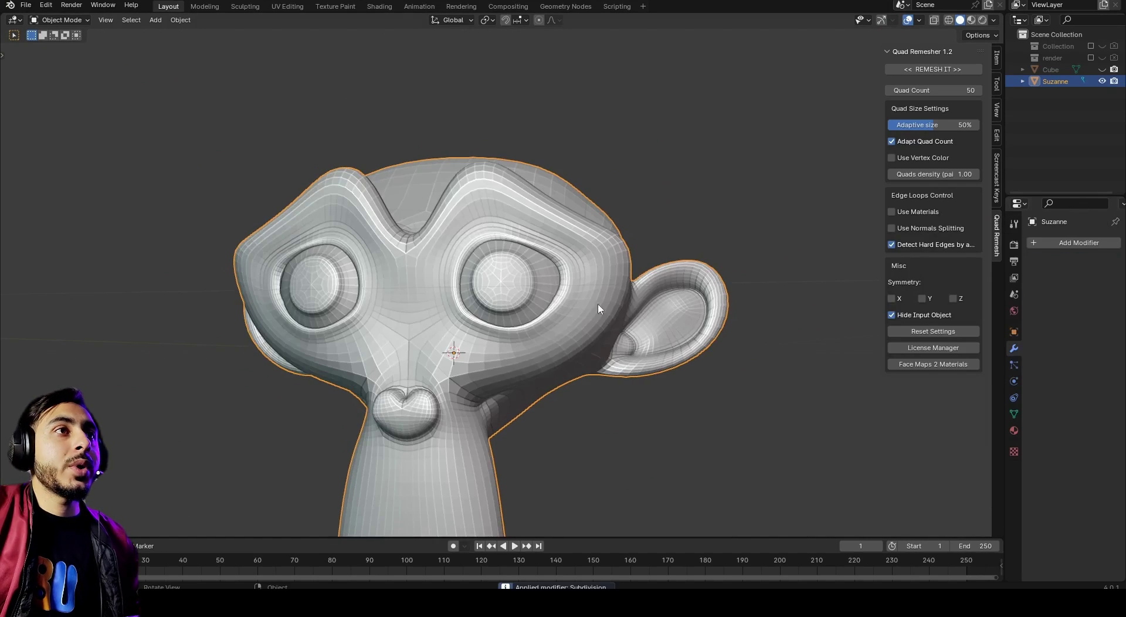
Switch the monkey head to Sculpt Mode with the brush tools shown and enable Dyntopo.
{"action": "mouse_move", "coordinate": [455, 226]}
{"action": "middle_mouse_down"}
{"action": "mouse_move", "coordinate": [480, 256]}
{"action": "mouse_move", "coordinate": [689, 222]}
{"action": "mouse_move", "coordinate": [606, 210]}
{"action": "mouse_move", "coordinate": [551, 229]}
{"action": "middle_mouse_up"}
{"action": "key", "text": "ctrl+Tab"}
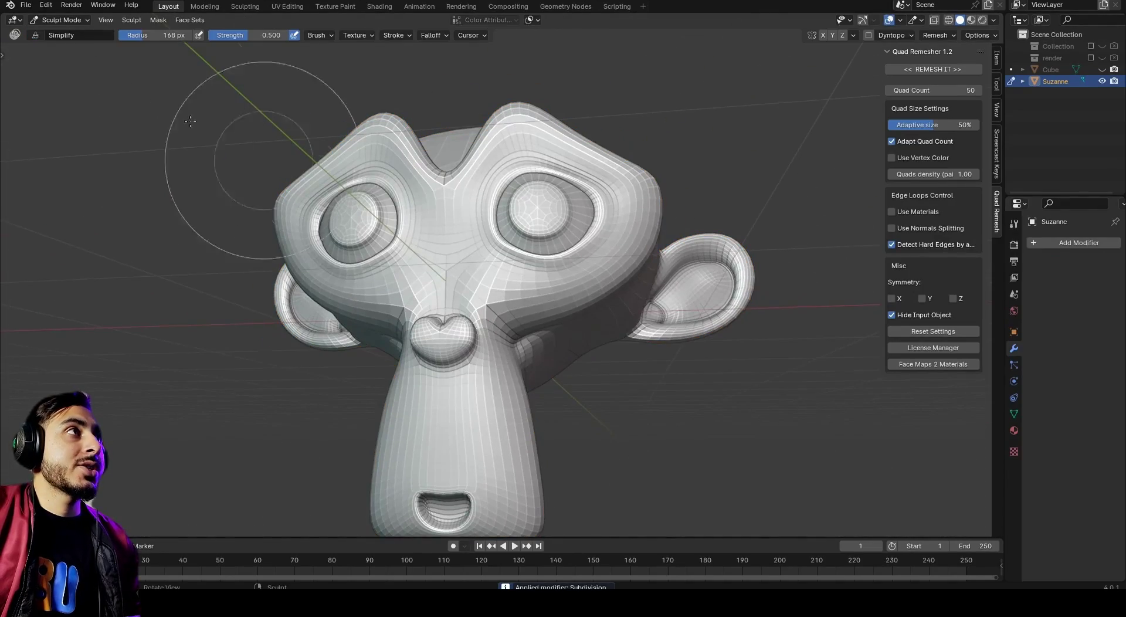
{"action": "key", "text": "t"}
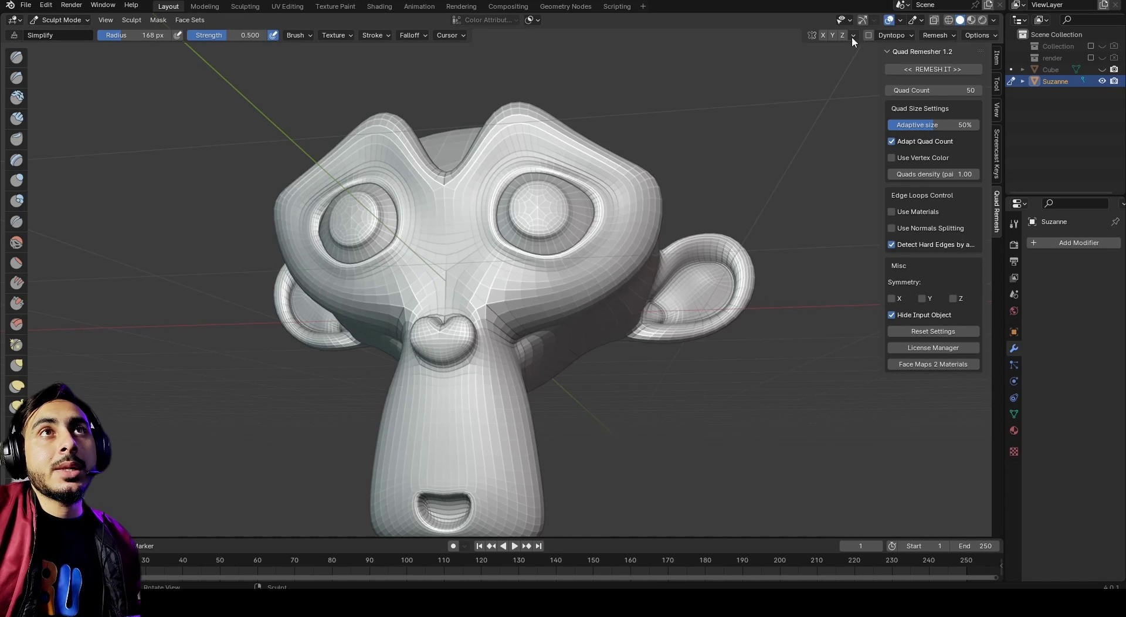
{"action": "left_click", "coordinate": [869, 35]}
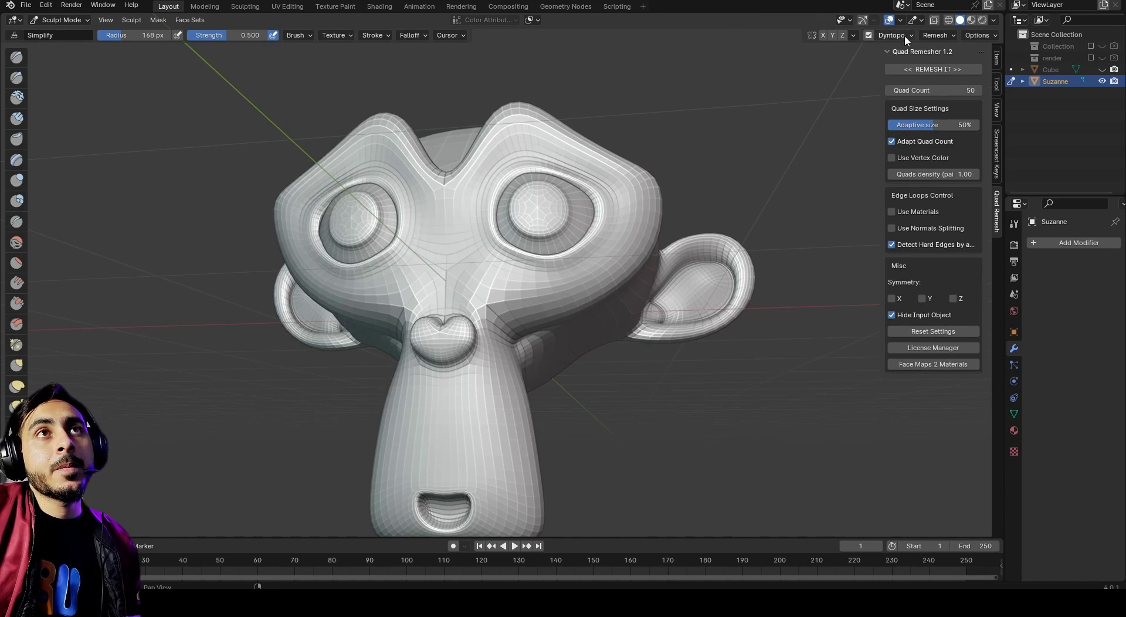
{"action": "left_click", "coordinate": [903, 35]}
{"action": "key", "text": "super"}
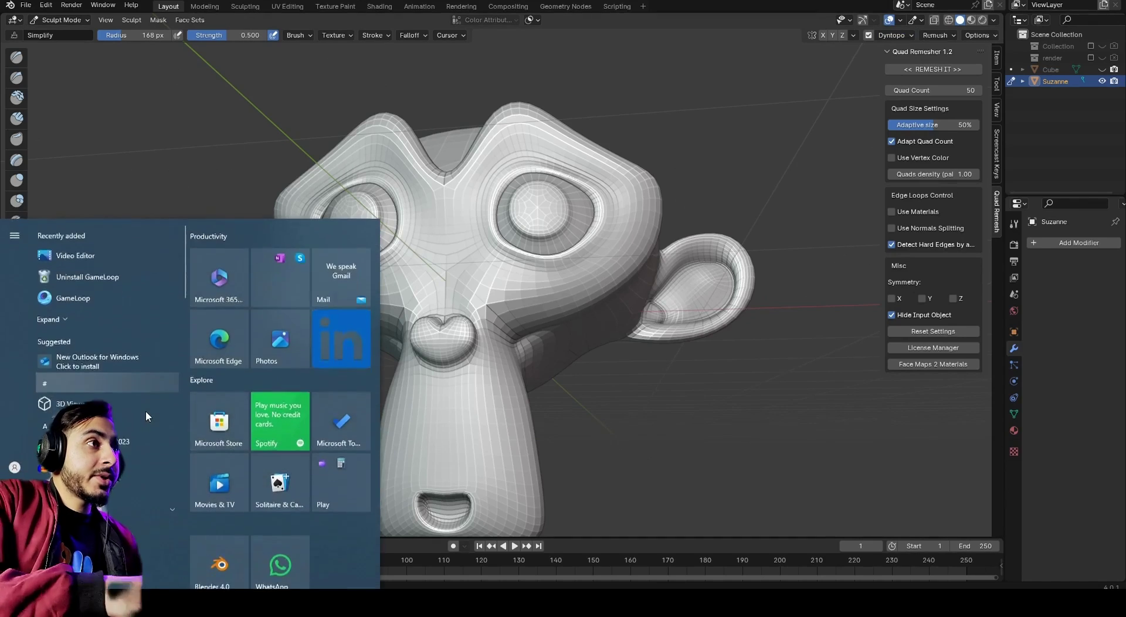
{"action": "type", "text": "q"}
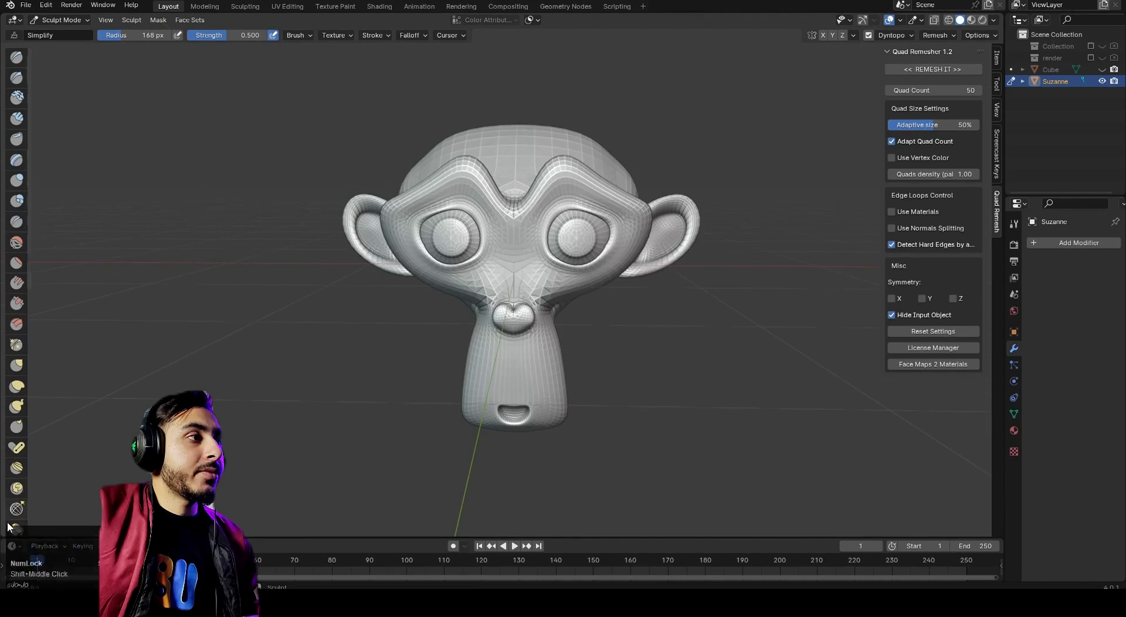
Brush over the monkey head's forehead, eye area, nose and ear with the Simplify brush to make its topology irregular.
{"action": "scroll", "coordinate": [16, 504], "scroll_direction": "down", "scroll_amount": 3}
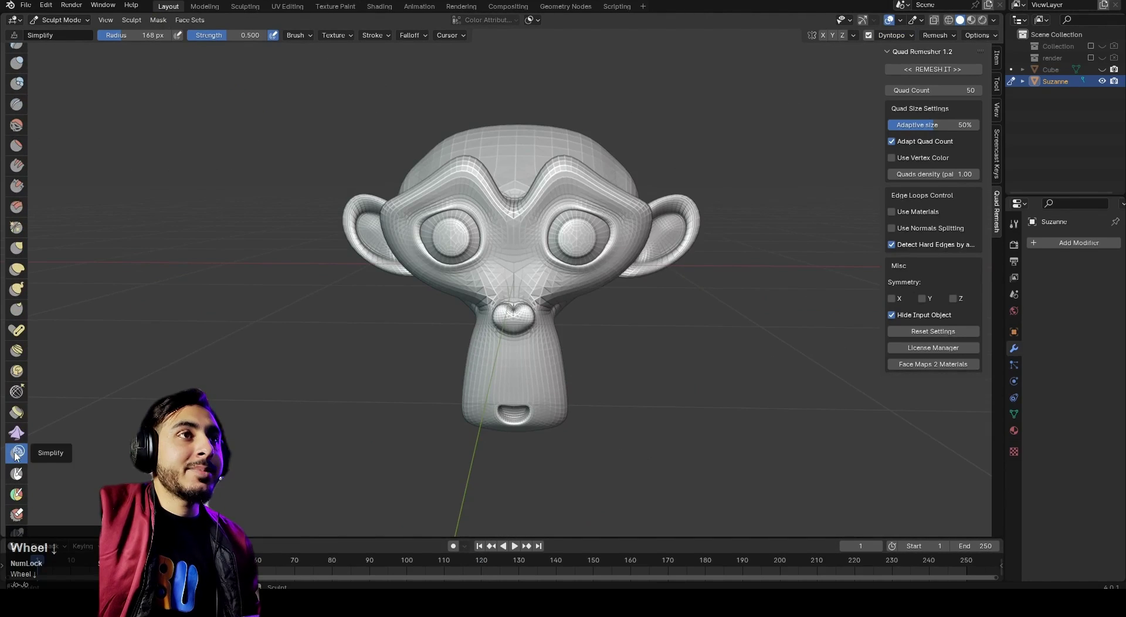
{"action": "scroll", "coordinate": [678, 258], "scroll_direction": "up", "scroll_amount": 1}
{"action": "scroll", "coordinate": [678, 258], "scroll_direction": "up", "scroll_amount": 3}
{"action": "mouse_move", "coordinate": [678, 259]}
{"action": "left_mouse_down"}
{"action": "mouse_move", "coordinate": [524, 285]}
{"action": "mouse_move", "coordinate": [523, 203]}
{"action": "left_mouse_up"}
{"action": "middle_click_drag", "start_coordinate": [523, 204], "coordinate": [501, 285], "text": "shift"}
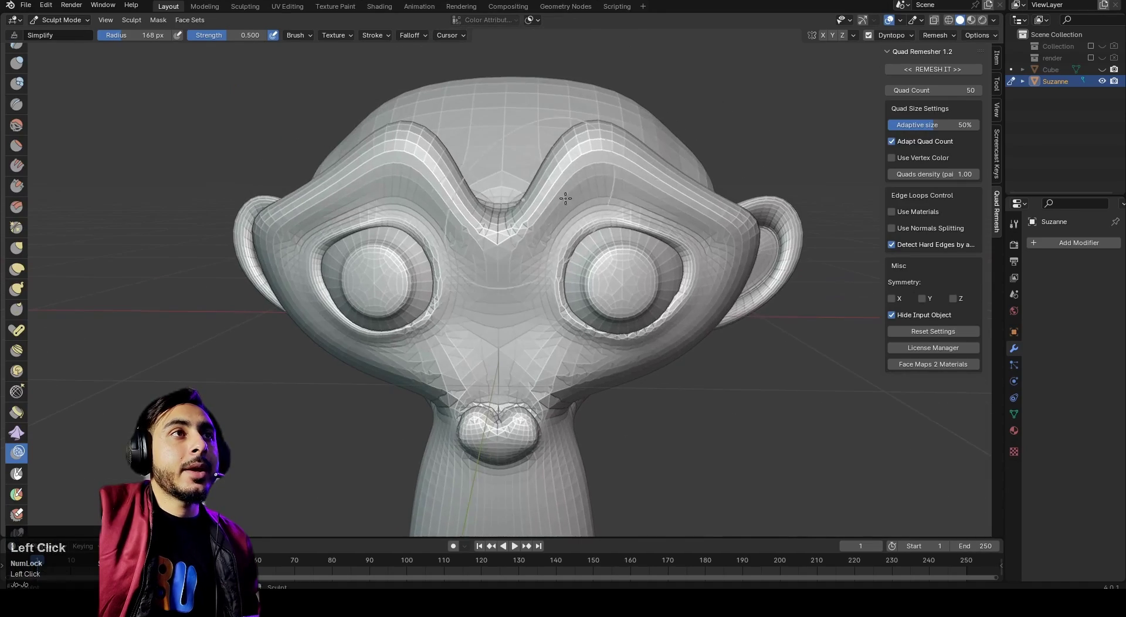
{"action": "left_click_drag", "start_coordinate": [566, 196], "coordinate": [563, 145]}
{"action": "left_click", "coordinate": [381, 179]}
{"action": "mouse_move", "coordinate": [564, 145]}
{"action": "middle_mouse_down"}
{"action": "mouse_move", "coordinate": [557, 207]}
{"action": "mouse_move", "coordinate": [660, 207]}
{"action": "middle_mouse_up"}
{"action": "scroll", "coordinate": [459, 184], "scroll_direction": "down", "scroll_amount": 3}
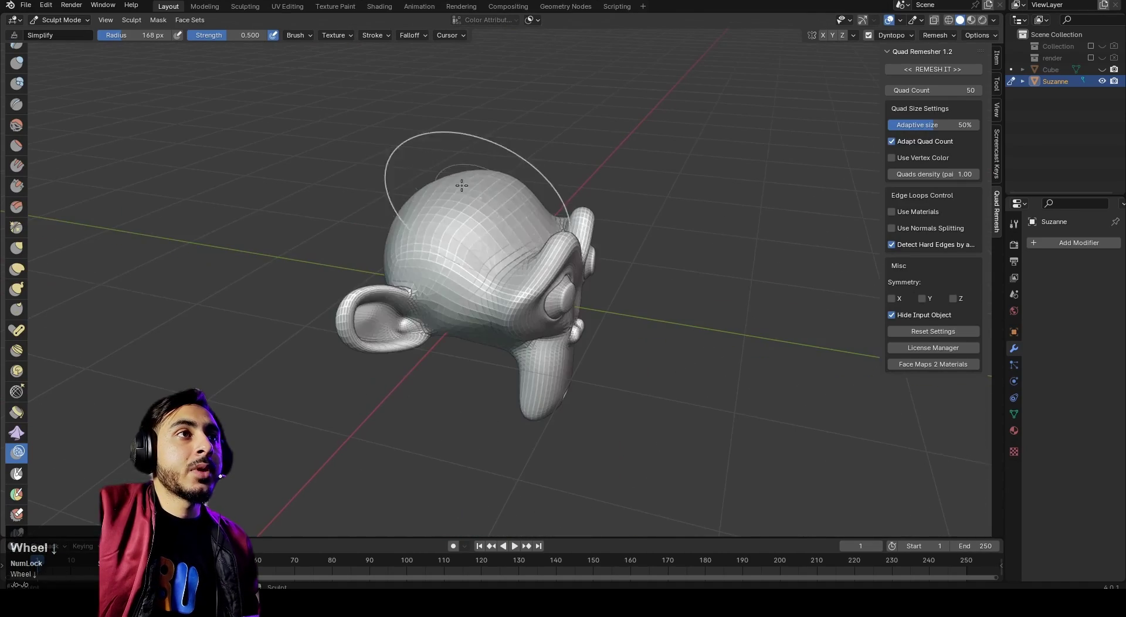
{"action": "left_click_drag", "start_coordinate": [460, 184], "coordinate": [498, 316]}
{"action": "scroll", "coordinate": [499, 316], "scroll_direction": "up", "scroll_amount": 3}
{"action": "middle_click_drag", "start_coordinate": [499, 316], "coordinate": [542, 310]}
{"action": "left_click_drag", "start_coordinate": [542, 317], "coordinate": [563, 395]}
{"action": "left_click", "coordinate": [510, 379]}
{"action": "mouse_move", "coordinate": [563, 395]}
{"action": "middle_mouse_down"}
{"action": "mouse_move", "coordinate": [511, 380]}
{"action": "mouse_move", "coordinate": [517, 275]}
{"action": "middle_mouse_up"}
{"action": "scroll", "coordinate": [517, 275], "scroll_direction": "up", "scroll_amount": 3}
{"action": "scroll", "coordinate": [517, 275], "scroll_direction": "up", "scroll_amount": 3}
{"action": "left_click_drag", "start_coordinate": [516, 275], "coordinate": [478, 454]}
{"action": "mouse_move", "coordinate": [477, 455]}
{"action": "middle_mouse_down"}
{"action": "mouse_move", "coordinate": [450, 306]}
{"action": "mouse_move", "coordinate": [440, 423]}
{"action": "middle_mouse_up"}
{"action": "left_click_drag", "start_coordinate": [423, 331], "coordinate": [382, 202]}
{"action": "middle_click_drag", "start_coordinate": [382, 203], "coordinate": [402, 299]}
{"action": "left_click_drag", "start_coordinate": [402, 299], "coordinate": [276, 291]}
{"action": "middle_click_drag", "start_coordinate": [277, 292], "coordinate": [240, 391], "text": "shift"}
{"action": "left_click_drag", "start_coordinate": [516, 311], "coordinate": [564, 256]}
{"action": "mouse_move", "coordinate": [564, 255]}
{"action": "middle_mouse_down"}
{"action": "mouse_move", "coordinate": [538, 222]}
{"action": "mouse_move", "coordinate": [447, 201]}
{"action": "mouse_move", "coordinate": [470, 325]}
{"action": "mouse_move", "coordinate": [571, 312]}
{"action": "mouse_move", "coordinate": [551, 264]}
{"action": "middle_mouse_up"}
{"action": "left_click", "coordinate": [470, 325]}
Examine the sculpted monkey head's irregular topology in Edit Mode and return to Object Mode.
{"action": "key", "text": "Tab"}
{"action": "scroll", "coordinate": [571, 312], "scroll_direction": "up", "scroll_amount": 1}
{"action": "mouse_move", "coordinate": [551, 263]}
{"action": "middle_mouse_down", "text": "shift"}
{"action": "mouse_move", "coordinate": [510, 246]}
{"action": "mouse_move", "coordinate": [499, 282]}
{"action": "mouse_move", "coordinate": [673, 377]}
{"action": "middle_mouse_up", "text": "shift"}
{"action": "scroll", "coordinate": [504, 264], "scroll_direction": "up", "scroll_amount": 4}
{"action": "scroll", "coordinate": [499, 282], "scroll_direction": "down", "scroll_amount": 5}
{"action": "key", "text": "Tab"}
{"action": "left_click", "coordinate": [500, 313]}
{"action": "key", "text": "Tab"}
{"action": "scroll", "coordinate": [513, 248], "scroll_direction": "down", "scroll_amount": 8}
{"action": "key", "text": "Tab"}
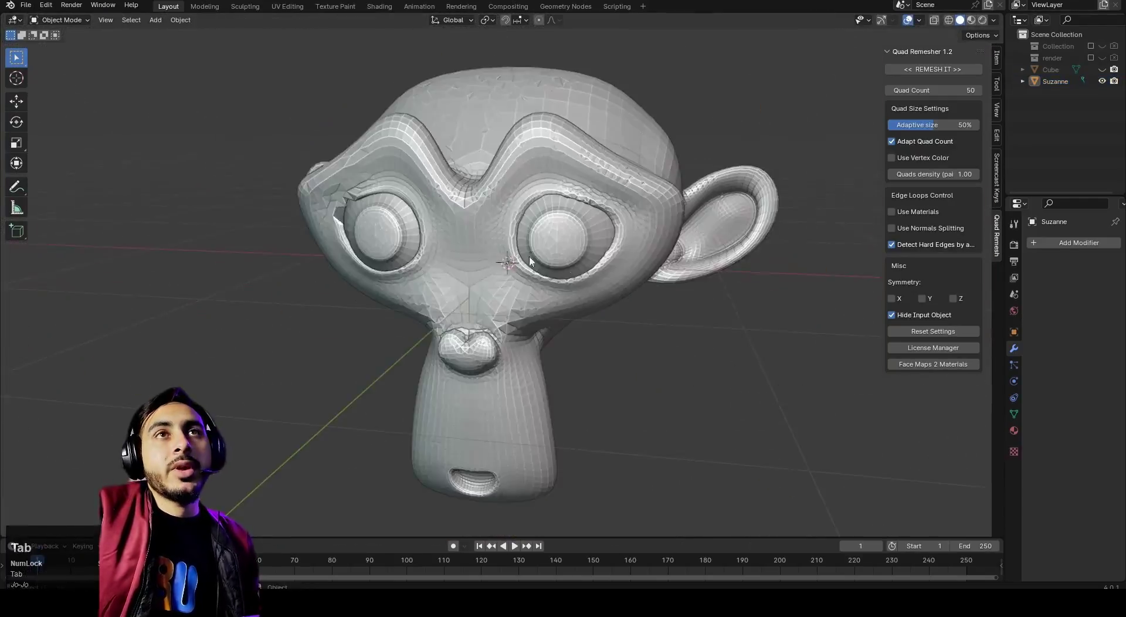
View the monkey head from the front and set the Quad Remesher Quad Count to 500.
{"action": "key", "text": "KP_1"}
{"action": "left_click", "coordinate": [939, 90]}
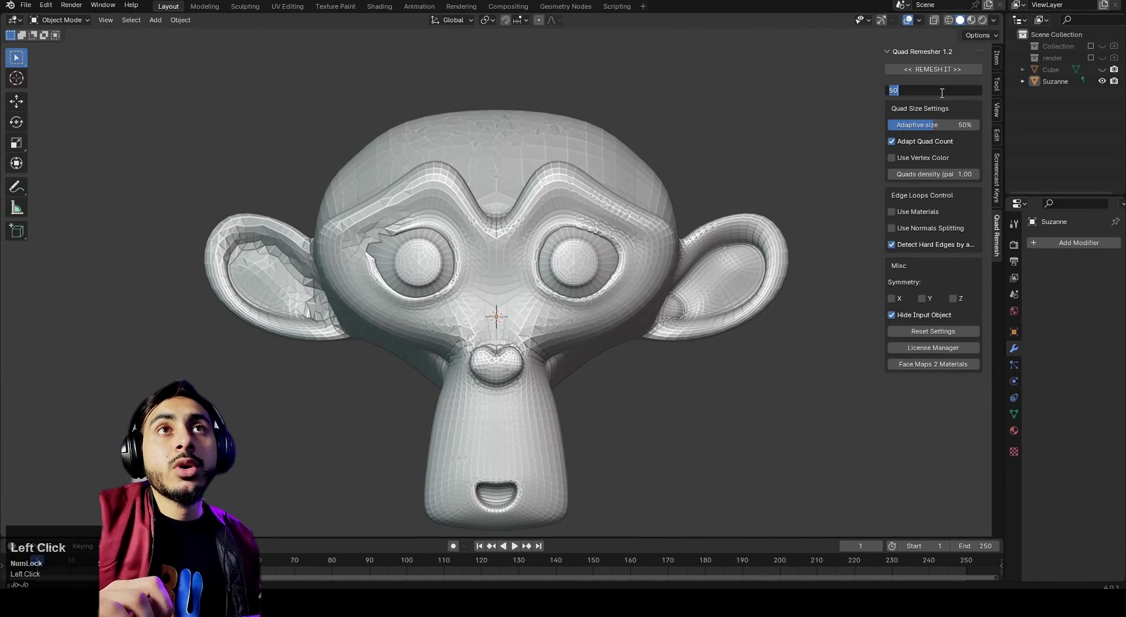
{"action": "type", "text": "0"}
{"action": "key", "text": "Return"}
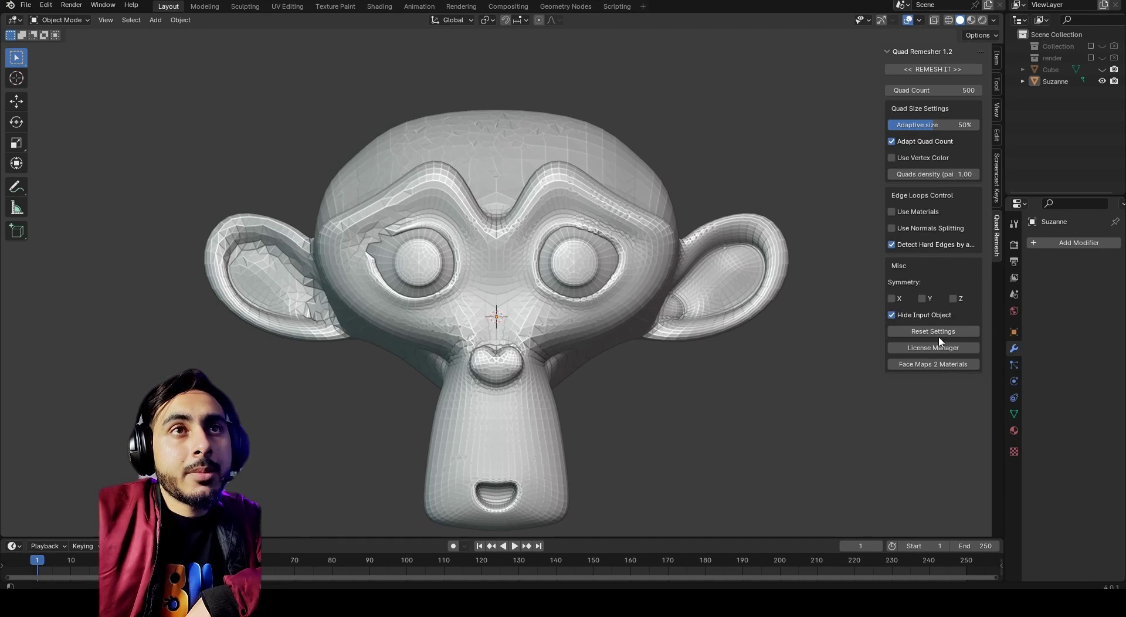
Enable X-axis symmetry for Quad Remesher.
{"action": "left_click", "coordinate": [892, 299]}
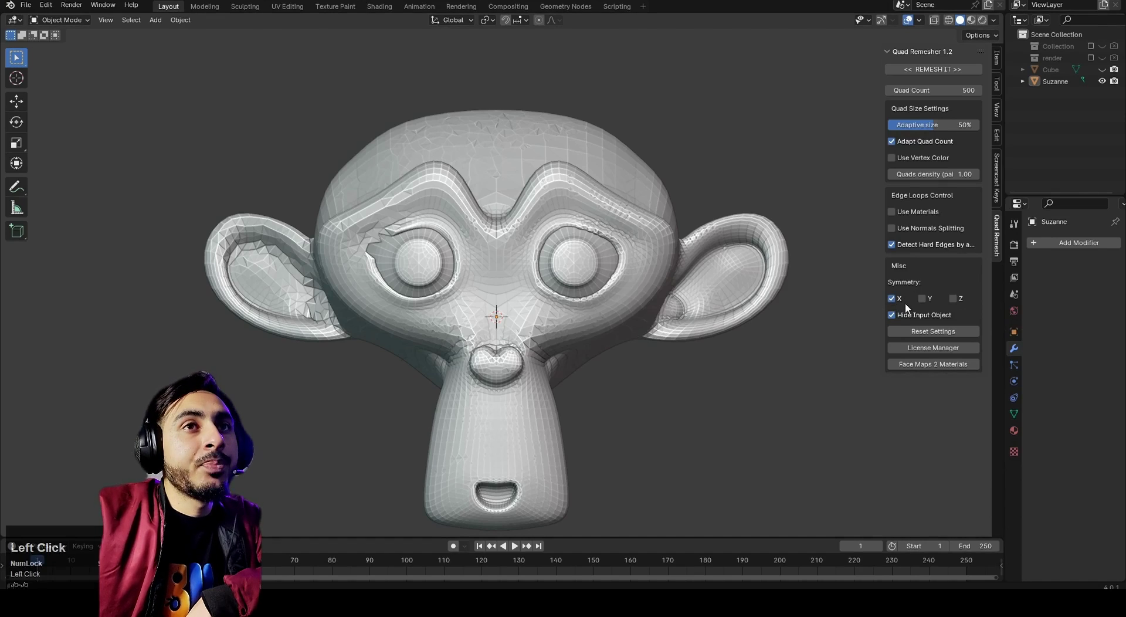
{"action": "scroll", "coordinate": [499, 151], "scroll_direction": "down", "scroll_amount": 5}
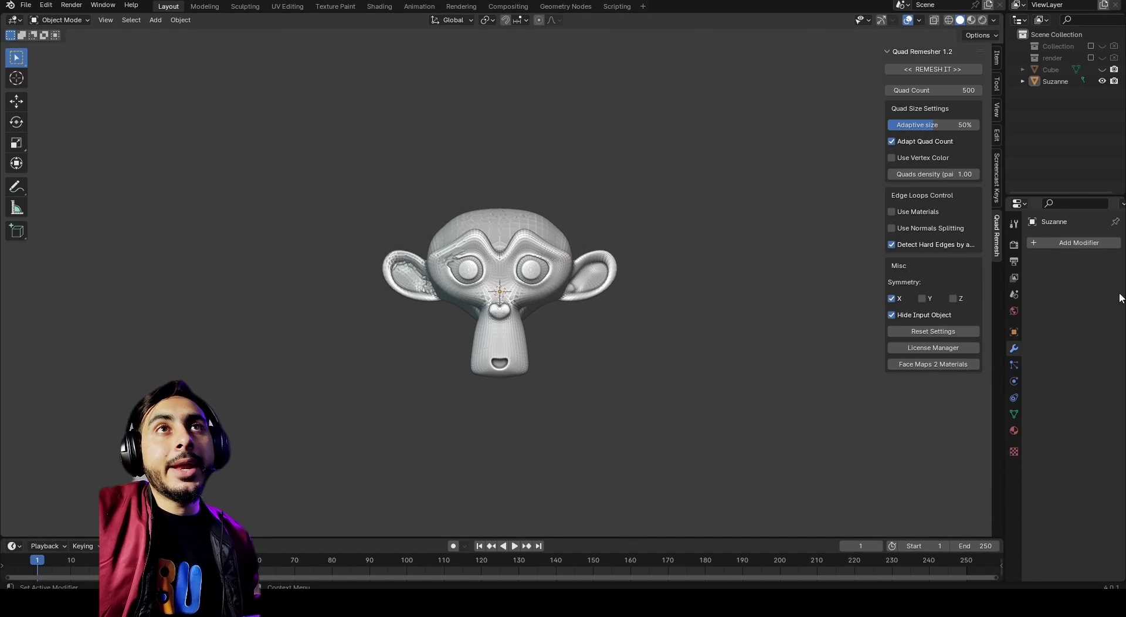
Select the sculpted monkey head and remesh it with the Quad Count of 500 and X symmetry.
{"action": "left_click", "coordinate": [945, 70]}
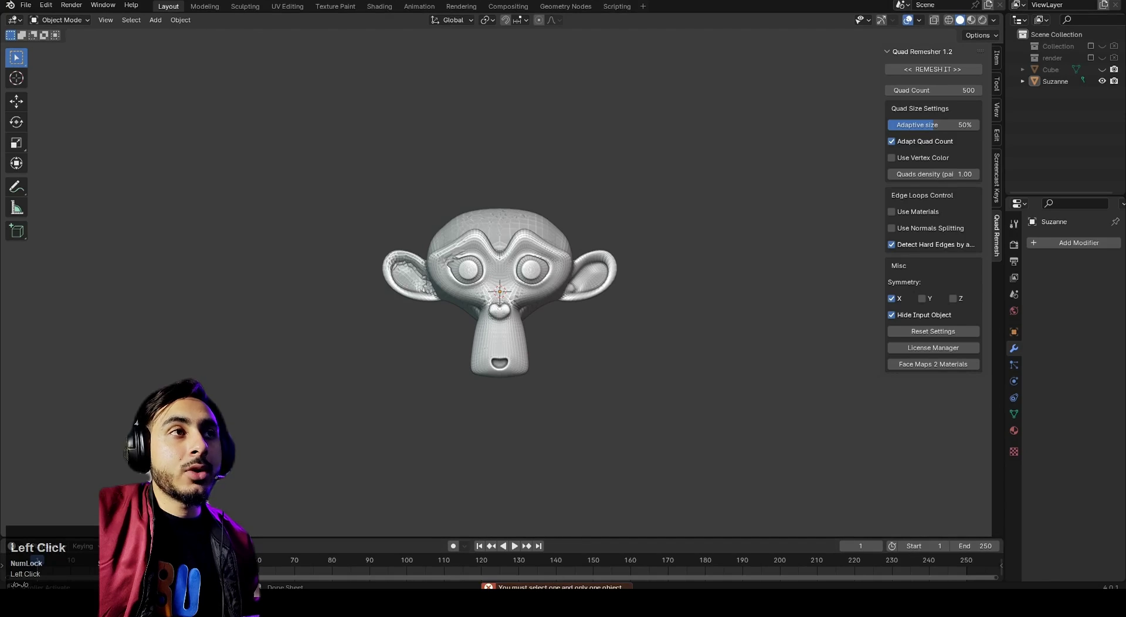
{"action": "left_click", "coordinate": [540, 253]}
{"action": "scroll", "coordinate": [586, 321], "scroll_direction": "up", "scroll_amount": 3}
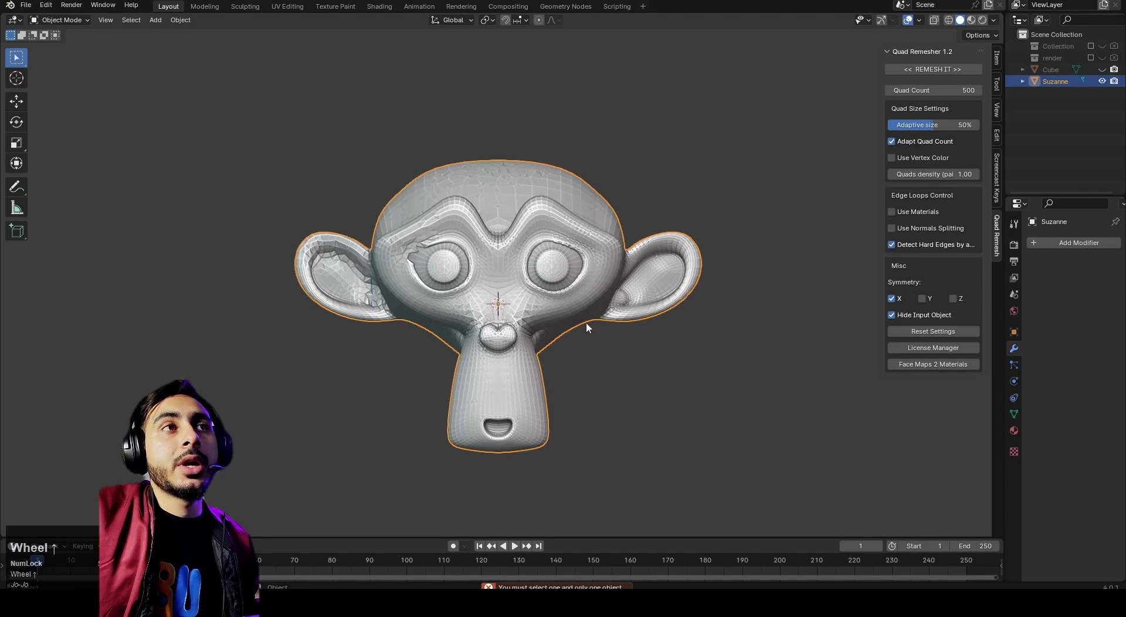
{"action": "left_click", "coordinate": [937, 70]}
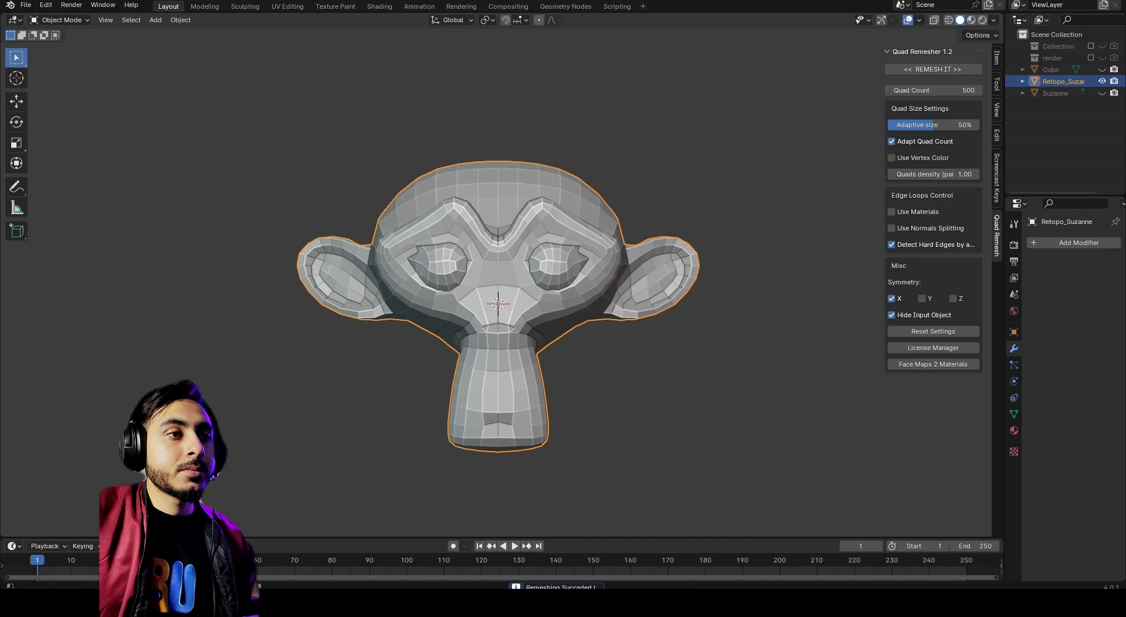
Check the remeshed monkey head's topology in Edit Mode and undo the remesh.
{"action": "scroll", "coordinate": [601, 427], "scroll_direction": "up", "scroll_amount": 3}
{"action": "key", "text": "Tab"}
{"action": "middle_click_drag", "start_coordinate": [740, 346], "coordinate": [653, 297]}
{"action": "scroll", "coordinate": [583, 290], "scroll_direction": "down", "scroll_amount": 3}
{"action": "middle_click_drag", "start_coordinate": [582, 290], "coordinate": [675, 312]}
{"action": "key", "text": "ctrl+z"}
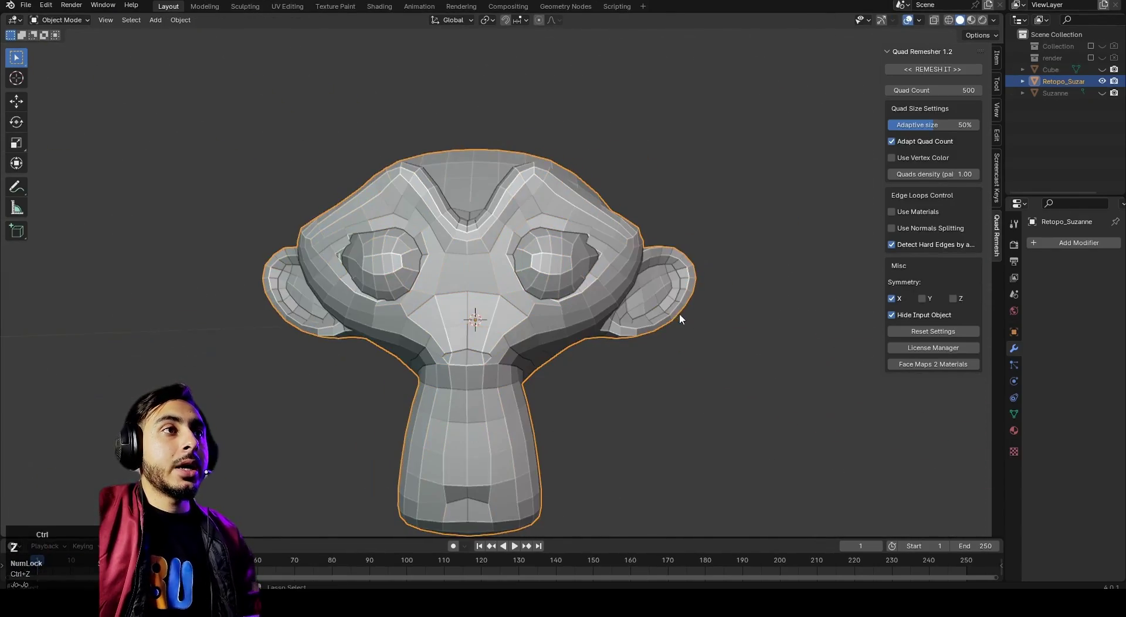
{"action": "key", "text": "ctrl+z"}
Set the Quad Count to 1000 and remesh the sculpted monkey head again.
{"action": "scroll", "coordinate": [602, 306], "scroll_direction": "up", "scroll_amount": 4}
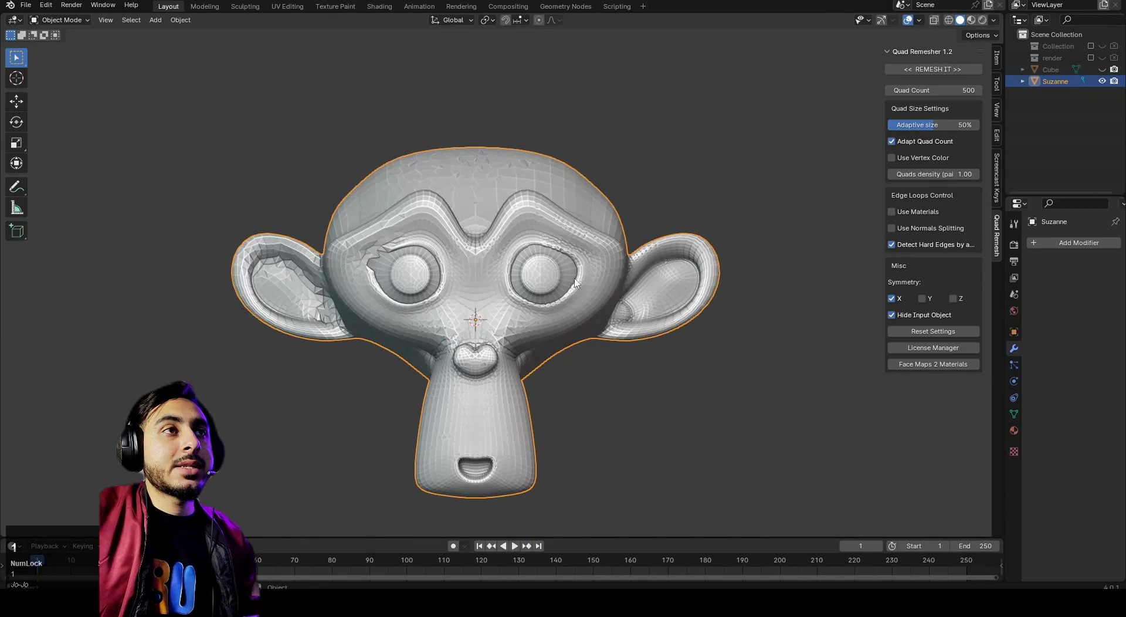
{"action": "middle_click_drag", "start_coordinate": [684, 271], "coordinate": [580, 242], "text": "ctrl"}
{"action": "scroll", "coordinate": [526, 347], "scroll_direction": "up", "scroll_amount": 3}
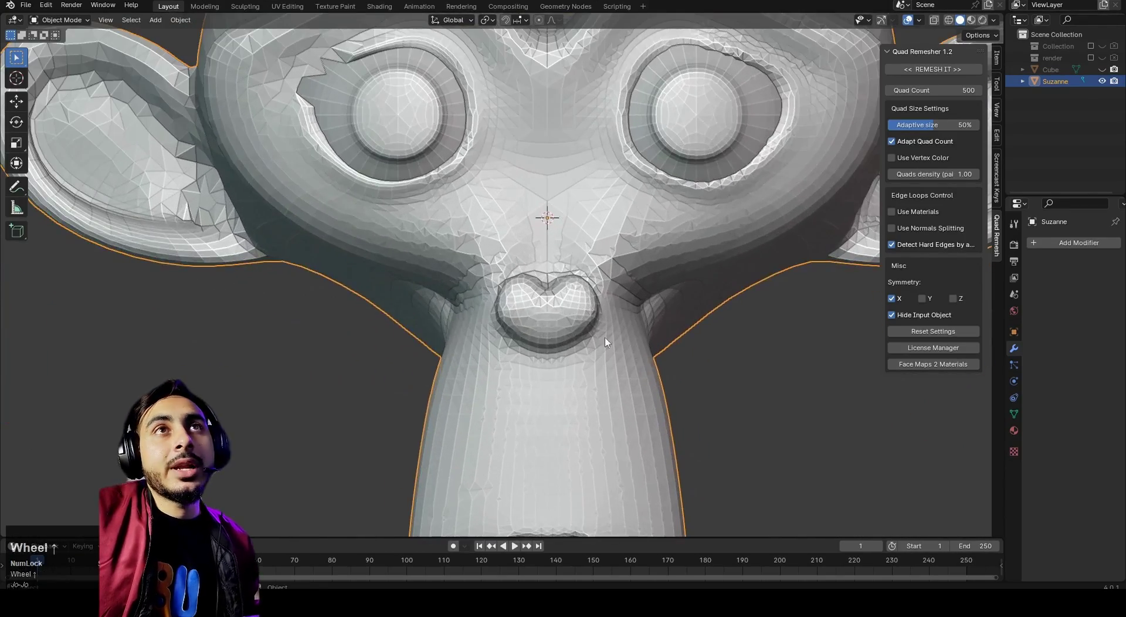
{"action": "left_click", "coordinate": [945, 92]}
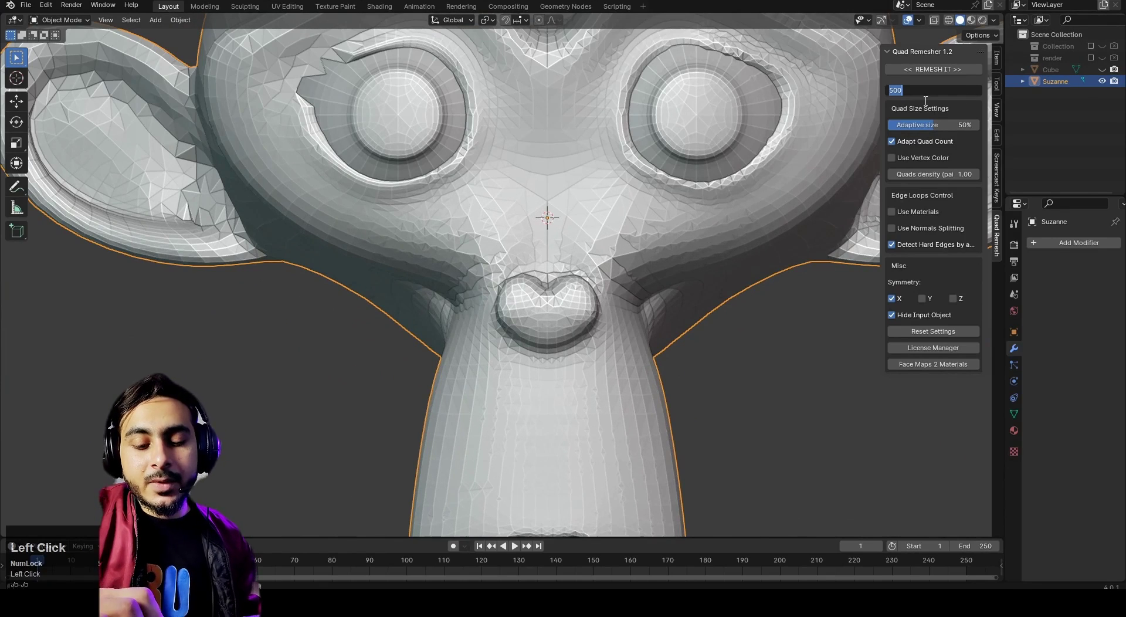
{"action": "type", "text": "100"}
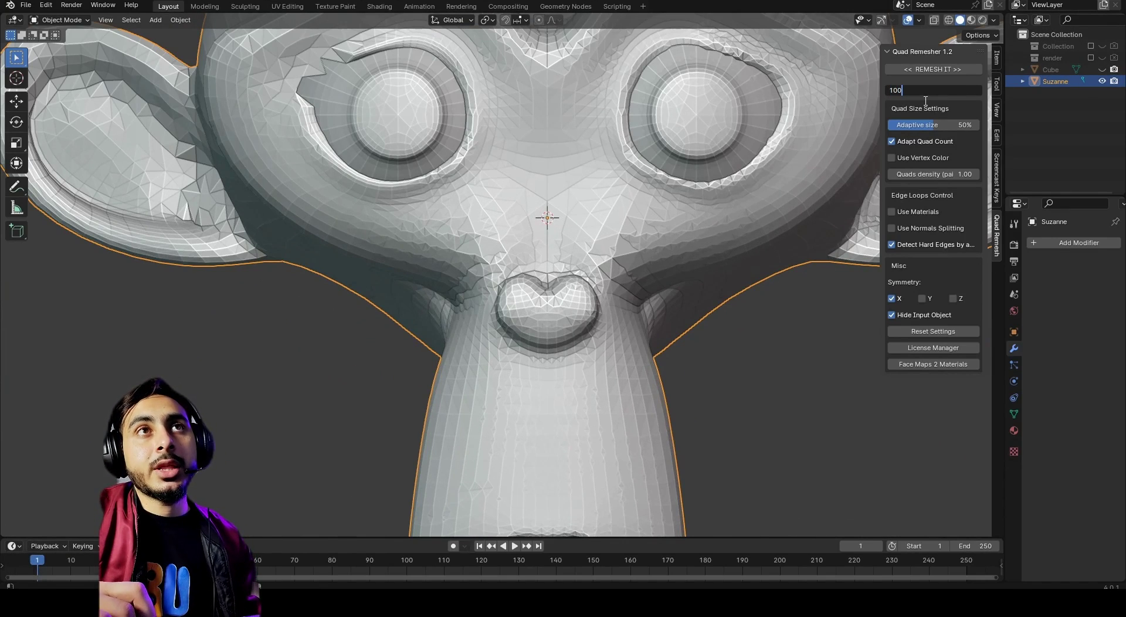
{"action": "key", "text": "Return"}
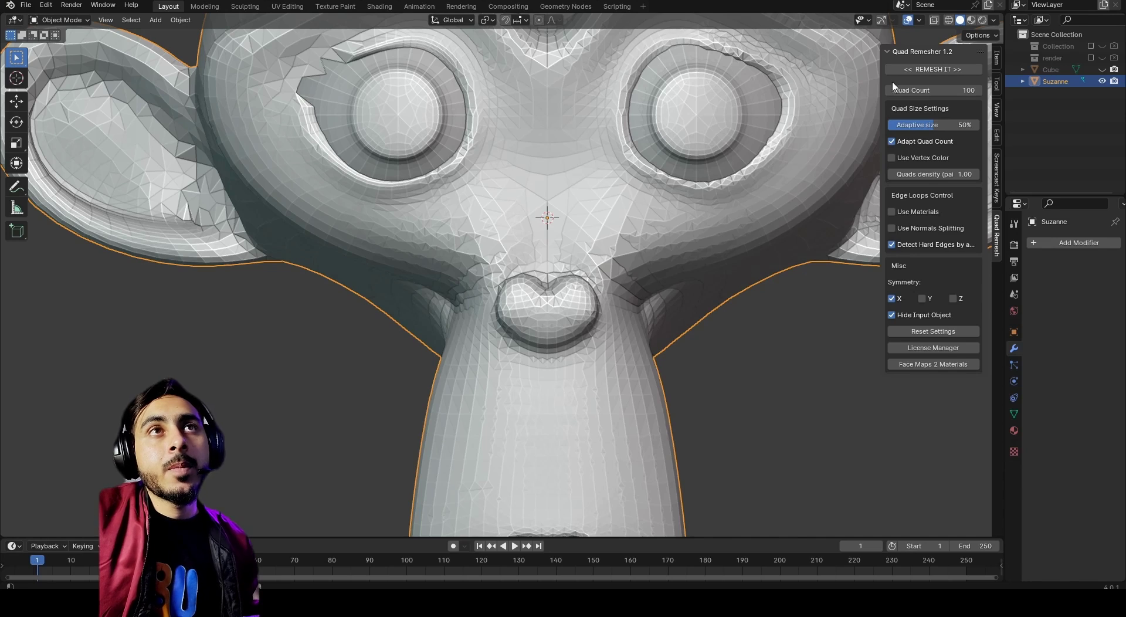
{"action": "left_click", "coordinate": [911, 89]}
{"action": "type", "text": "0"}
{"action": "key", "text": "Return"}
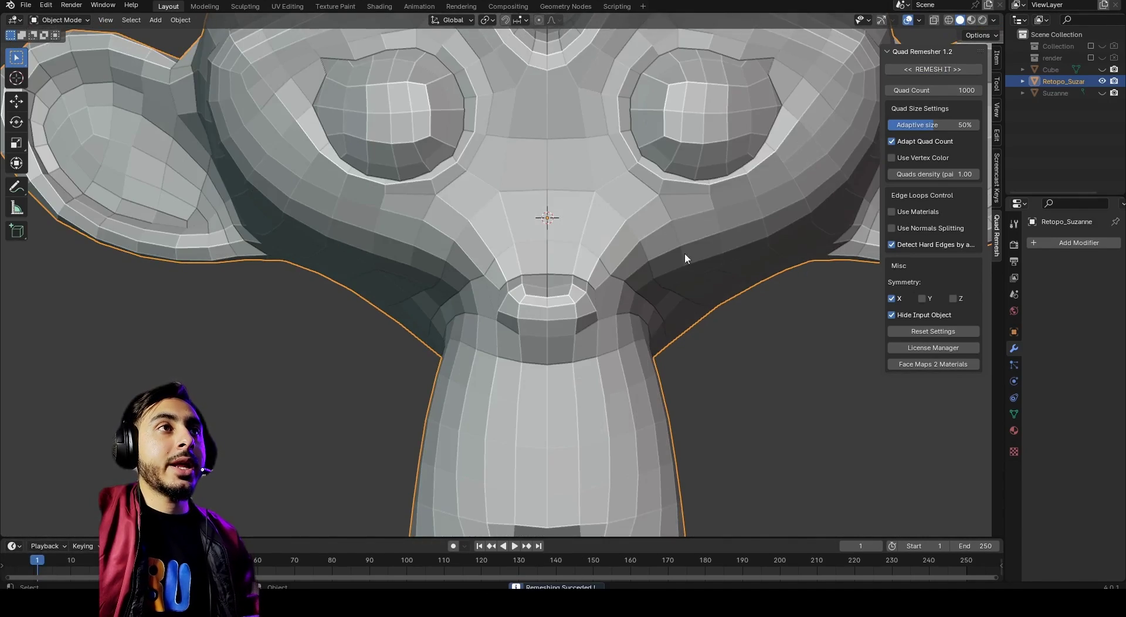
Examine the topology of the remeshed monkey head in Edit Mode and Object Mode from several angles.
{"action": "scroll", "coordinate": [684, 256], "scroll_direction": "down", "scroll_amount": 4}
{"action": "left_click", "coordinate": [676, 284]}
{"action": "scroll", "coordinate": [677, 284], "scroll_direction": "up", "scroll_amount": 4}
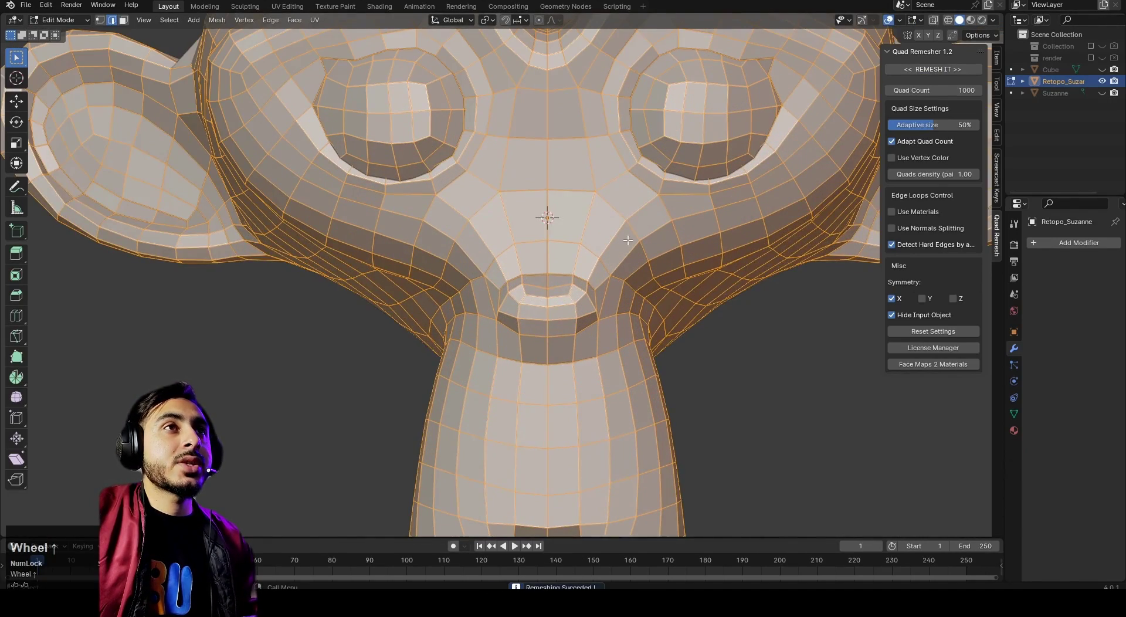
{"action": "middle_click_drag", "start_coordinate": [542, 283], "coordinate": [437, 371], "text": "shift"}
{"action": "scroll", "coordinate": [689, 246], "scroll_direction": "down", "scroll_amount": 6}
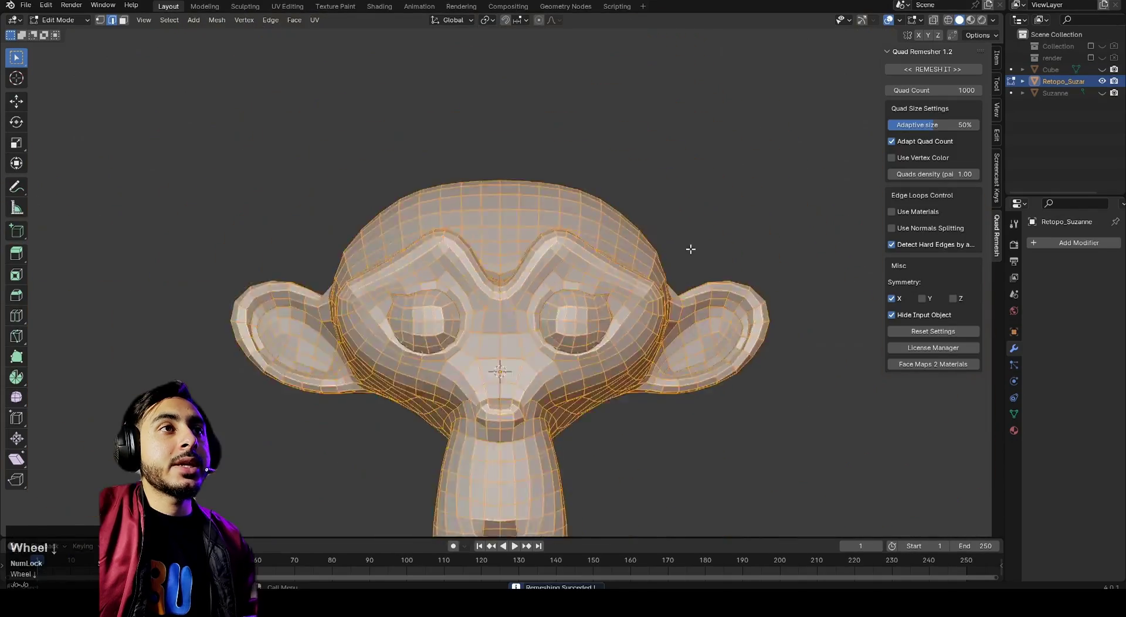
{"action": "mouse_move", "coordinate": [689, 246]}
{"action": "middle_mouse_down"}
{"action": "mouse_move", "coordinate": [521, 200]}
{"action": "mouse_move", "coordinate": [427, 188]}
{"action": "mouse_move", "coordinate": [528, 194]}
{"action": "mouse_move", "coordinate": [604, 248]}
{"action": "mouse_move", "coordinate": [650, 220]}
{"action": "mouse_move", "coordinate": [704, 244]}
{"action": "middle_mouse_up"}
{"action": "key", "text": "Tab"}
{"action": "scroll", "coordinate": [630, 206], "scroll_direction": "down", "scroll_amount": 4}
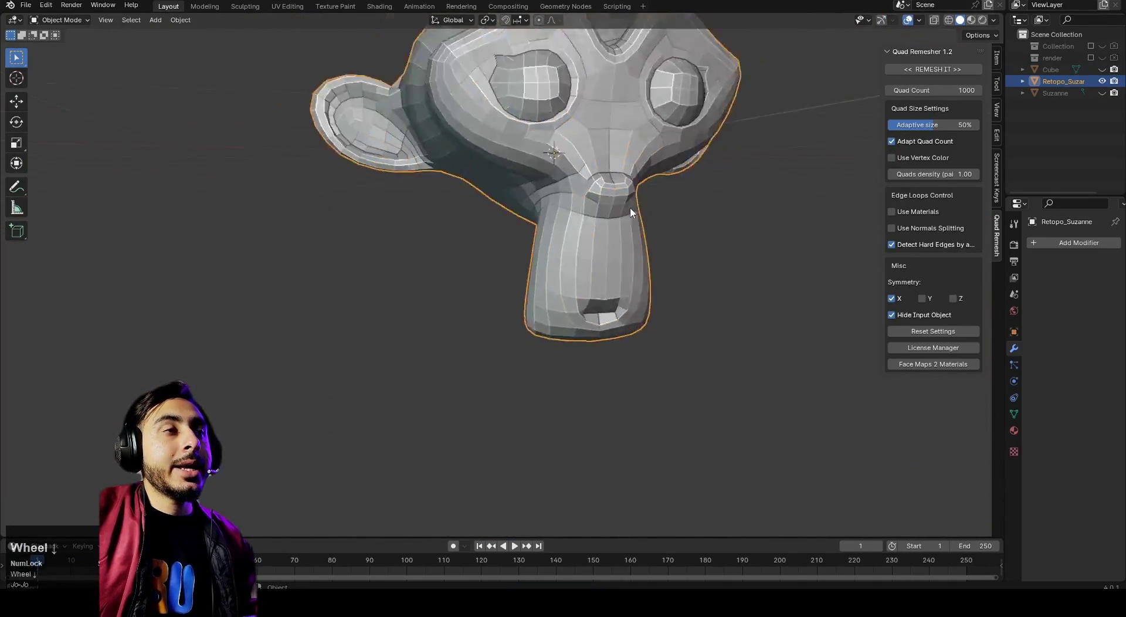
{"action": "middle_click_drag", "start_coordinate": [630, 206], "coordinate": [575, 195]}
{"action": "scroll", "coordinate": [605, 245], "scroll_direction": "up", "scroll_amount": 5}
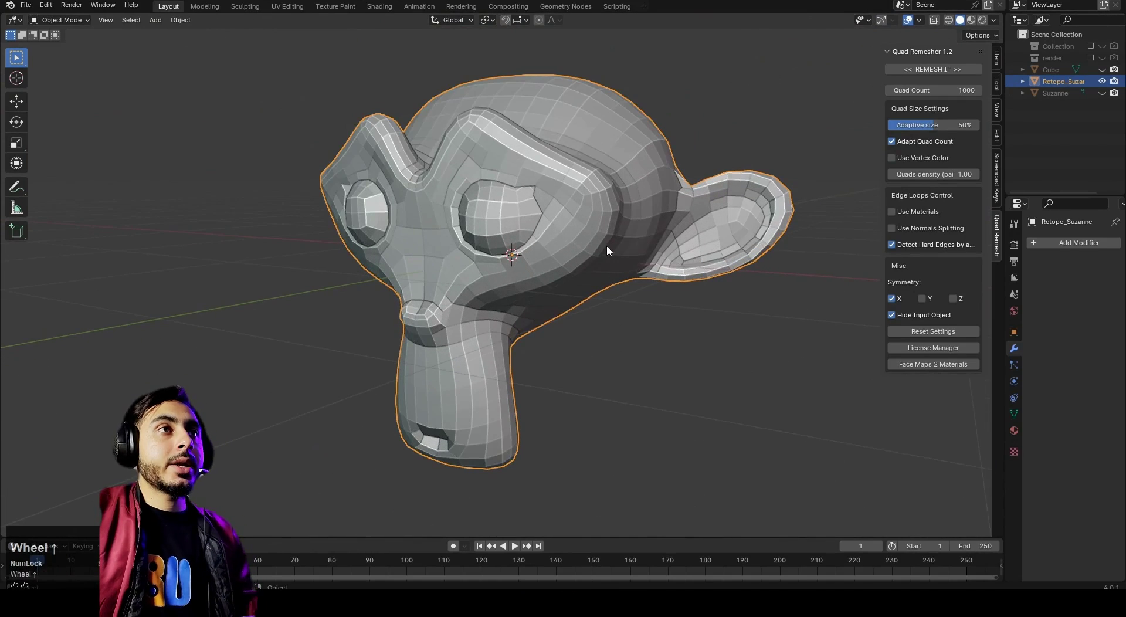
{"action": "key", "text": "KP_1"}
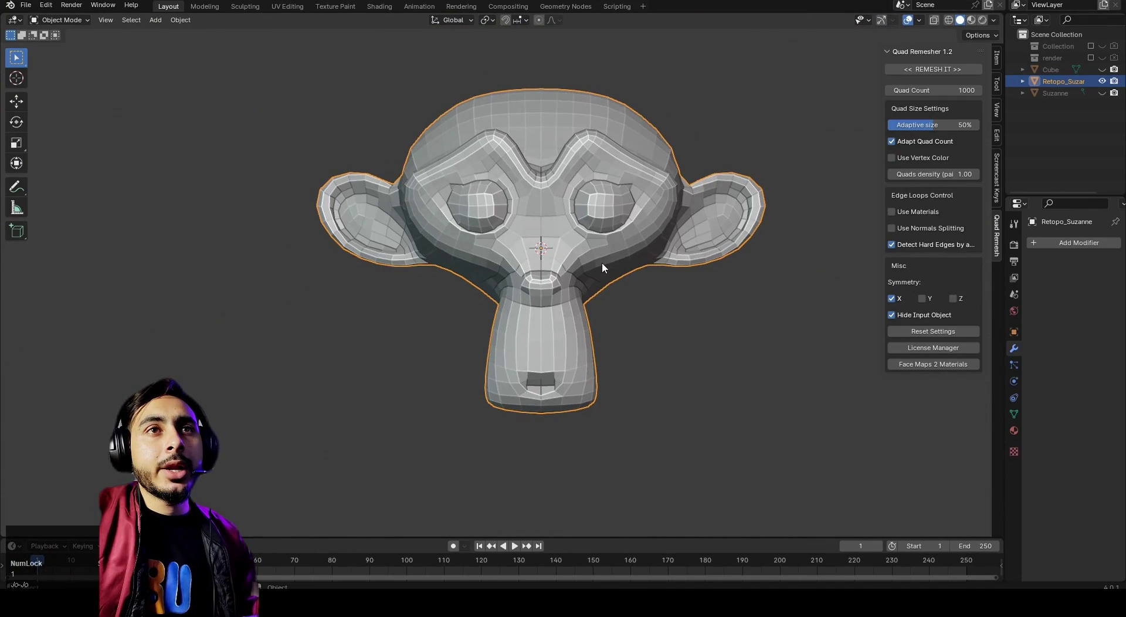
{"action": "middle_click_drag", "start_coordinate": [608, 262], "coordinate": [560, 290], "text": "shift"}
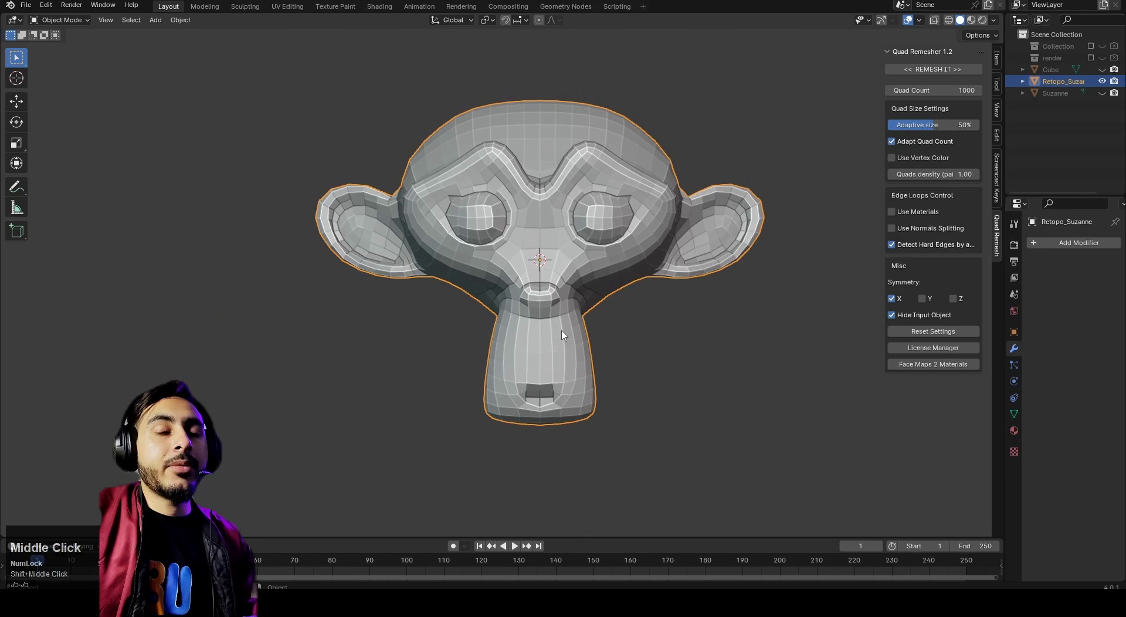
{"action": "scroll", "coordinate": [673, 208], "scroll_direction": "up", "scroll_amount": 1}
{"action": "key", "text": "Tab"}
{"action": "key", "text": "Tab"}
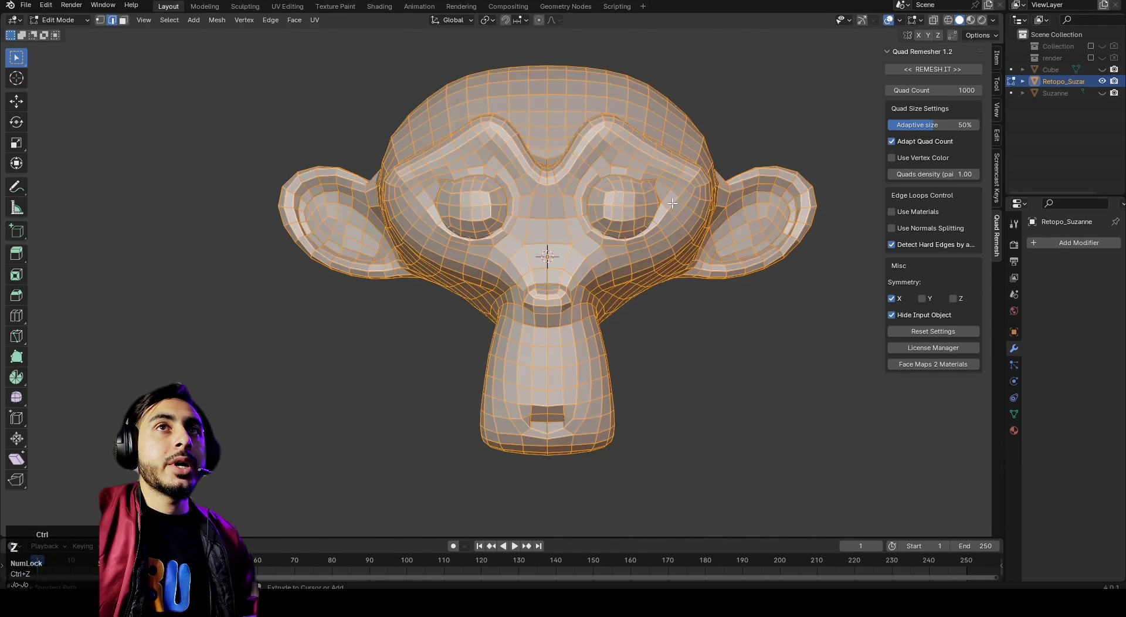
Delete the remeshed monkey head, and unhide and delete the original monkey head and the cube.
{"action": "left_click", "coordinate": [507, 231]}
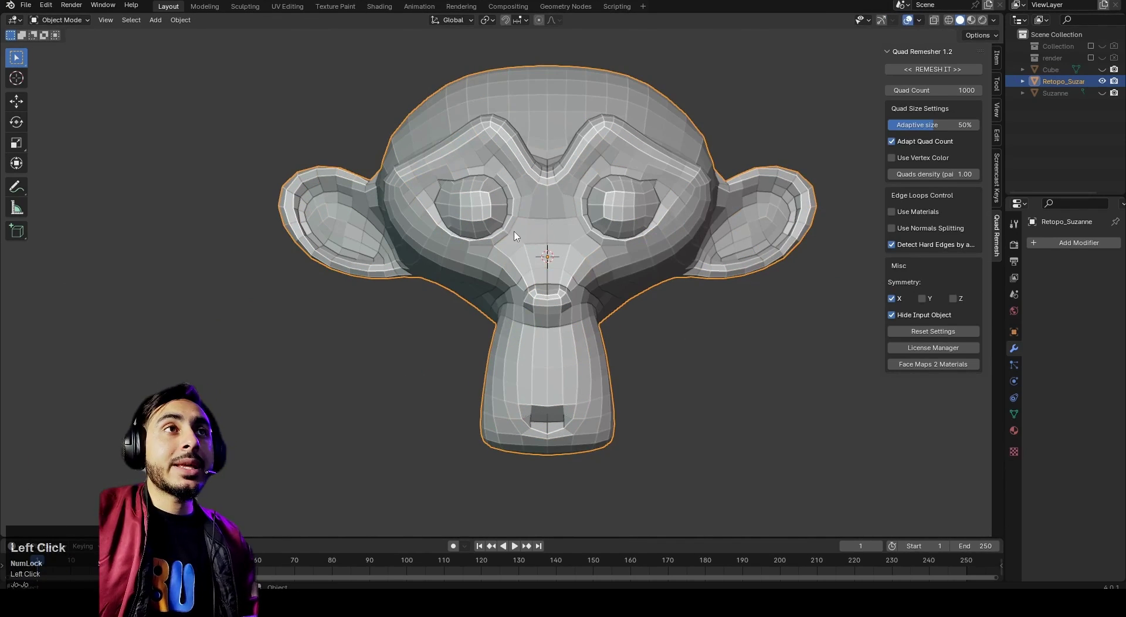
{"action": "key", "text": "Delete"}
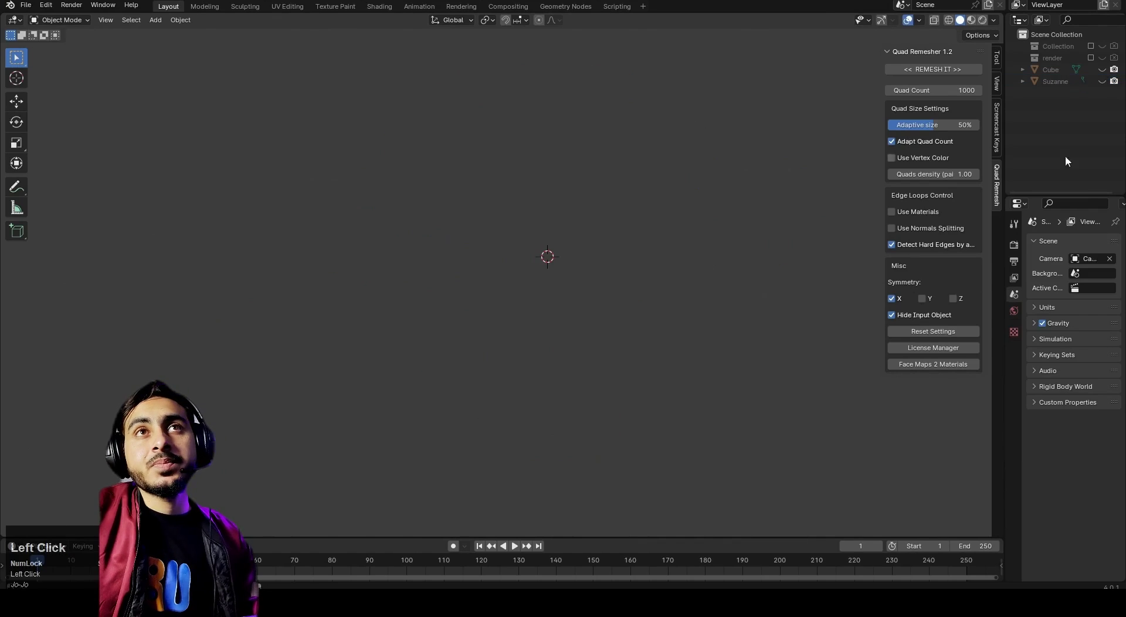
{"action": "left_click", "coordinate": [1100, 80]}
{"action": "left_click", "coordinate": [418, 245]}
{"action": "key", "text": "x"}
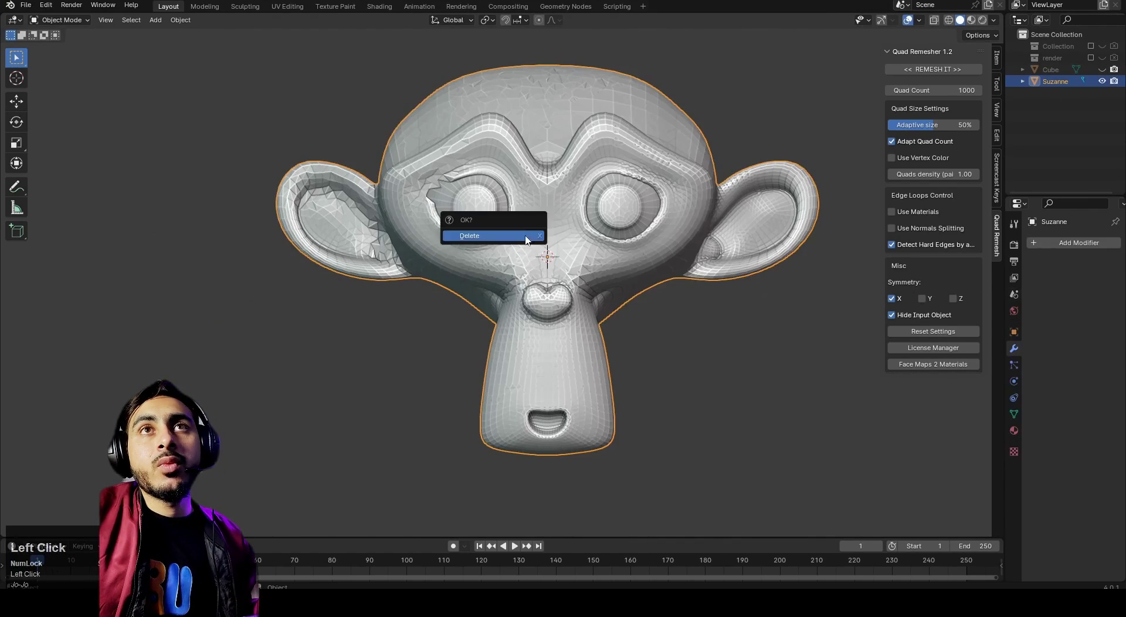
{"action": "left_click", "coordinate": [457, 235]}
{"action": "left_click", "coordinate": [1102, 69], "text": "shift"}
{"action": "left_click", "coordinate": [476, 210]}
{"action": "key", "text": "x"}
{"action": "left_click", "coordinate": [476, 210]}
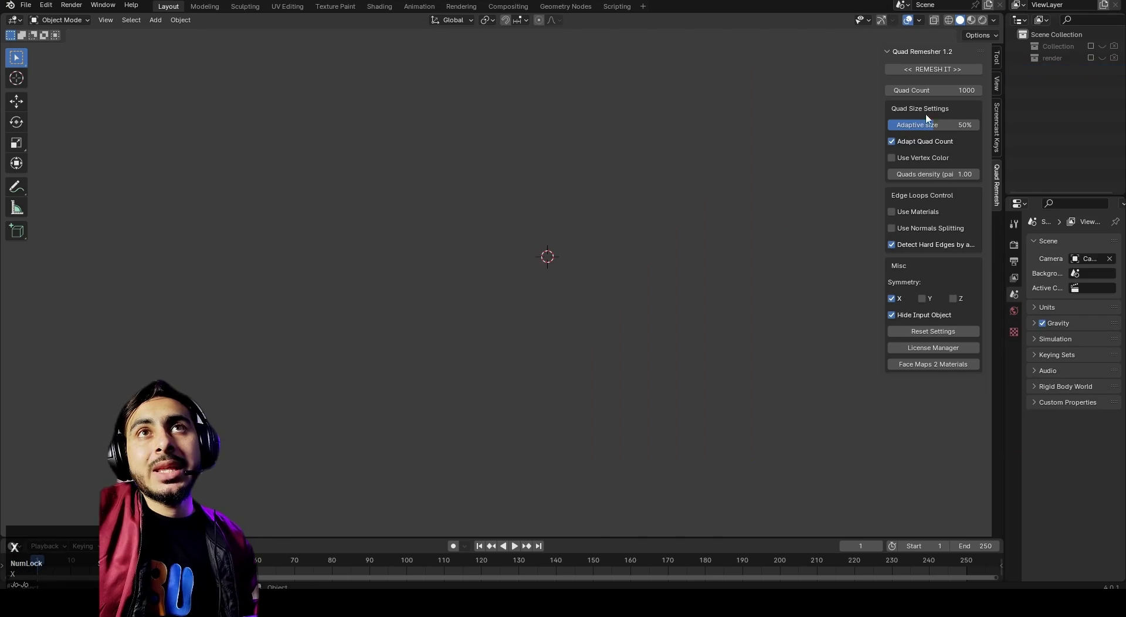
Enable the excluded Collection that holds the robed character.
{"action": "left_click", "coordinate": [1092, 46]}
{"action": "scroll", "coordinate": [557, 199], "scroll_direction": "down", "scroll_amount": 4}
{"action": "middle_click_drag", "start_coordinate": [546, 168], "coordinate": [516, 295], "text": "shift"}
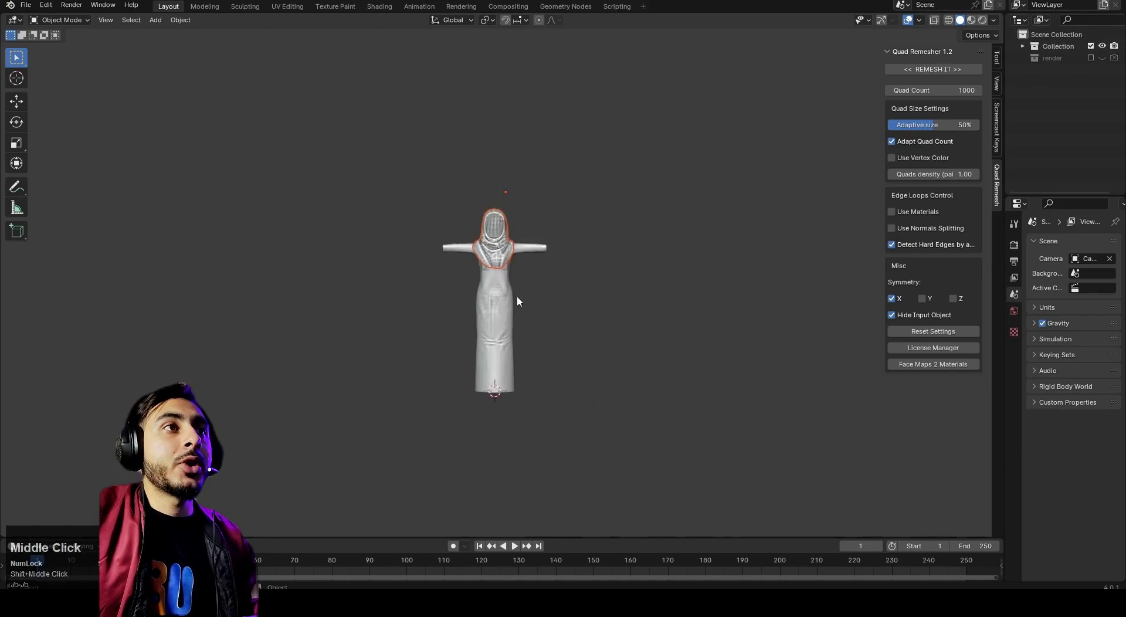
Examine the character's dress mesh topology in Edit Mode and return to Object Mode.
{"action": "scroll", "coordinate": [515, 287], "scroll_direction": "up", "scroll_amount": 5}
{"action": "left_click", "coordinate": [509, 267]}
{"action": "scroll", "coordinate": [509, 266], "scroll_direction": "up", "scroll_amount": 4}
{"action": "middle_click_drag", "start_coordinate": [481, 226], "coordinate": [490, 292], "text": "shift"}
{"action": "scroll", "coordinate": [495, 292], "scroll_direction": "up", "scroll_amount": 4}
{"action": "key", "text": "Tab"}
{"action": "scroll", "coordinate": [490, 292], "scroll_direction": "down", "scroll_amount": 3, "text": "shift"}
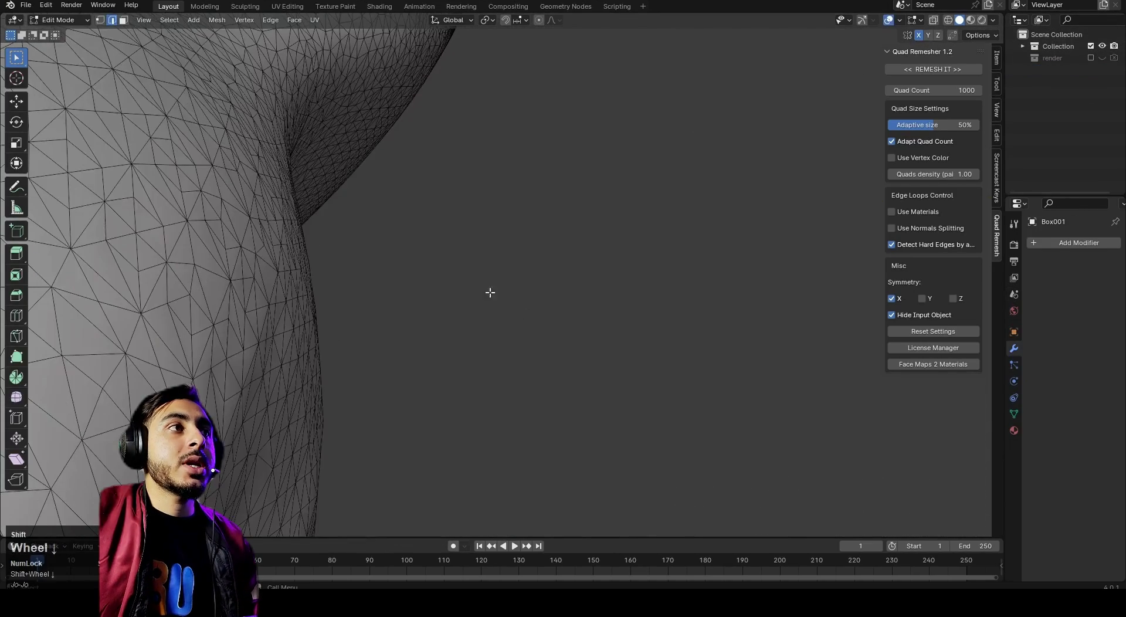
{"action": "middle_click_drag", "start_coordinate": [391, 258], "coordinate": [457, 270]}
{"action": "middle_click_drag", "start_coordinate": [457, 269], "coordinate": [550, 387], "text": "shift"}
{"action": "key", "text": "Tab"}
Select the headscarf, examine its mesh topology in Edit Mode from several sides and return to Object Mode.
{"action": "left_click", "coordinate": [506, 277]}
{"action": "left_click", "coordinate": [541, 266]}
{"action": "key", "text": "Tab"}
{"action": "scroll", "coordinate": [550, 375], "scroll_direction": "up", "scroll_amount": 3}
{"action": "middle_click_drag", "start_coordinate": [528, 340], "coordinate": [586, 335]}
{"action": "key", "text": "Tab"}
{"action": "scroll", "coordinate": [551, 281], "scroll_direction": "down", "scroll_amount": 4}
{"action": "middle_click_drag", "start_coordinate": [545, 270], "coordinate": [547, 312]}
{"action": "key", "text": "Tab"}
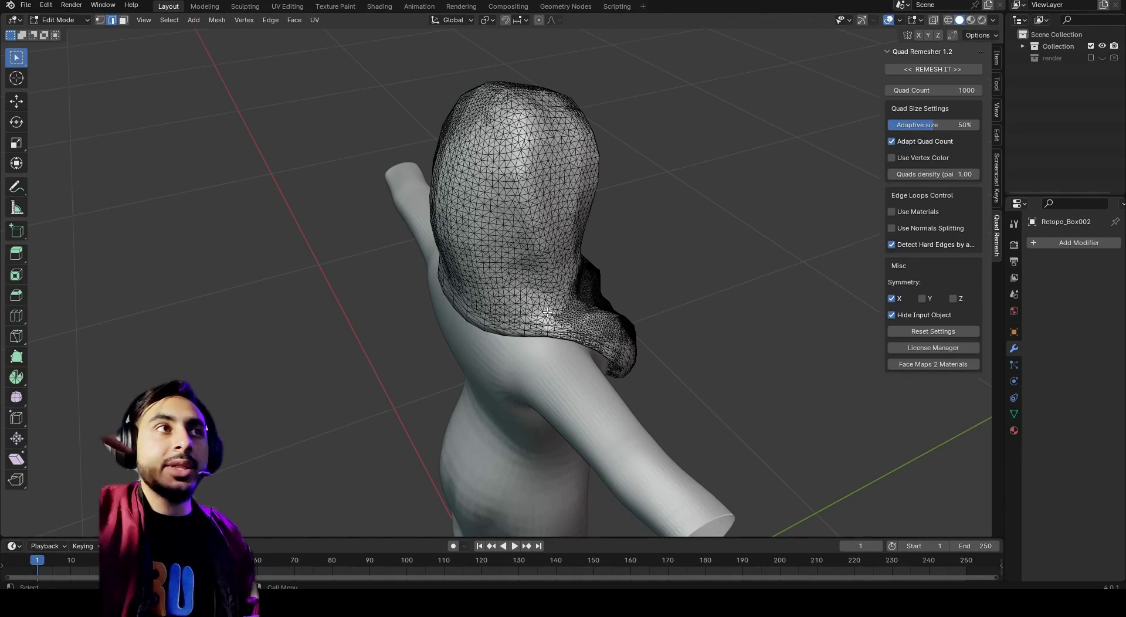
{"action": "middle_click_drag", "start_coordinate": [591, 247], "coordinate": [440, 284]}
{"action": "key", "text": "Tab"}
Set the Quad Count to 500 and remesh the headscarf with X symmetry.
{"action": "middle_click_drag", "start_coordinate": [616, 340], "coordinate": [573, 345]}
{"action": "scroll", "coordinate": [574, 348], "scroll_direction": "up", "scroll_amount": 1}
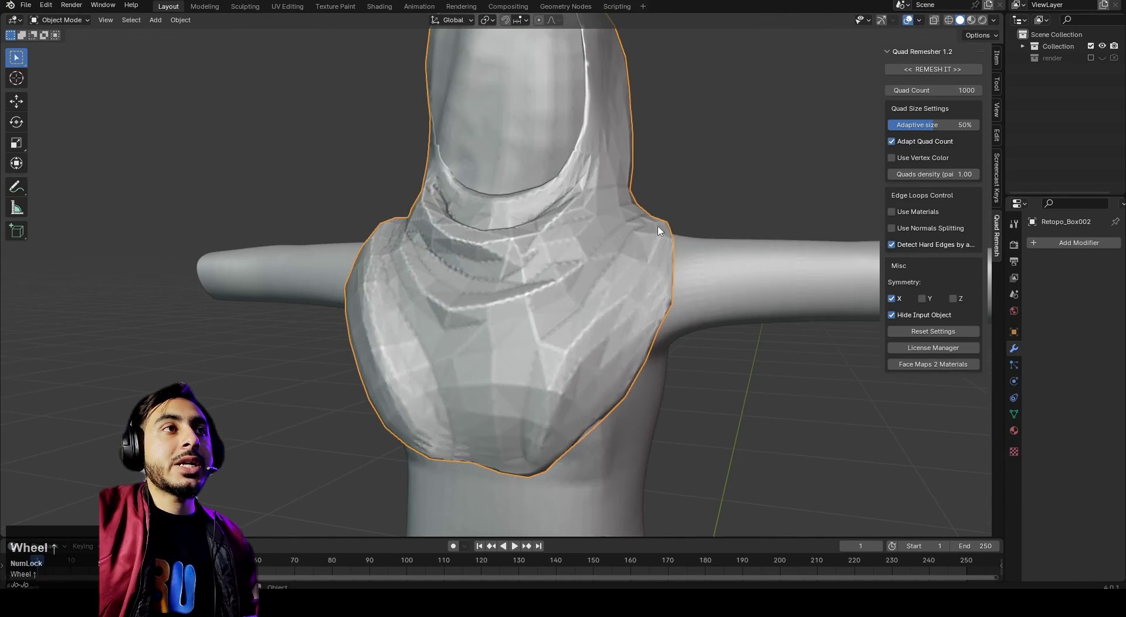
{"action": "scroll", "coordinate": [658, 231], "scroll_direction": "down", "scroll_amount": 3}
{"action": "middle_click_drag", "start_coordinate": [619, 291], "coordinate": [638, 294]}
{"action": "scroll", "coordinate": [564, 302], "scroll_direction": "up", "scroll_amount": 4}
{"action": "middle_click_drag", "start_coordinate": [564, 302], "coordinate": [576, 306], "text": "shift"}
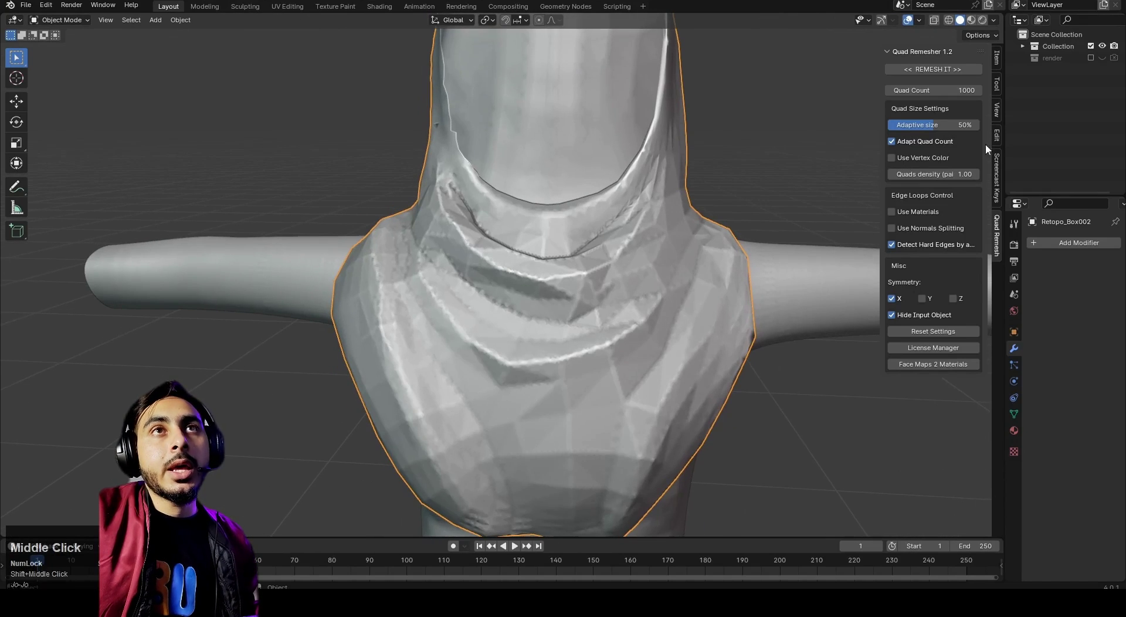
{"action": "left_click", "coordinate": [963, 90]}
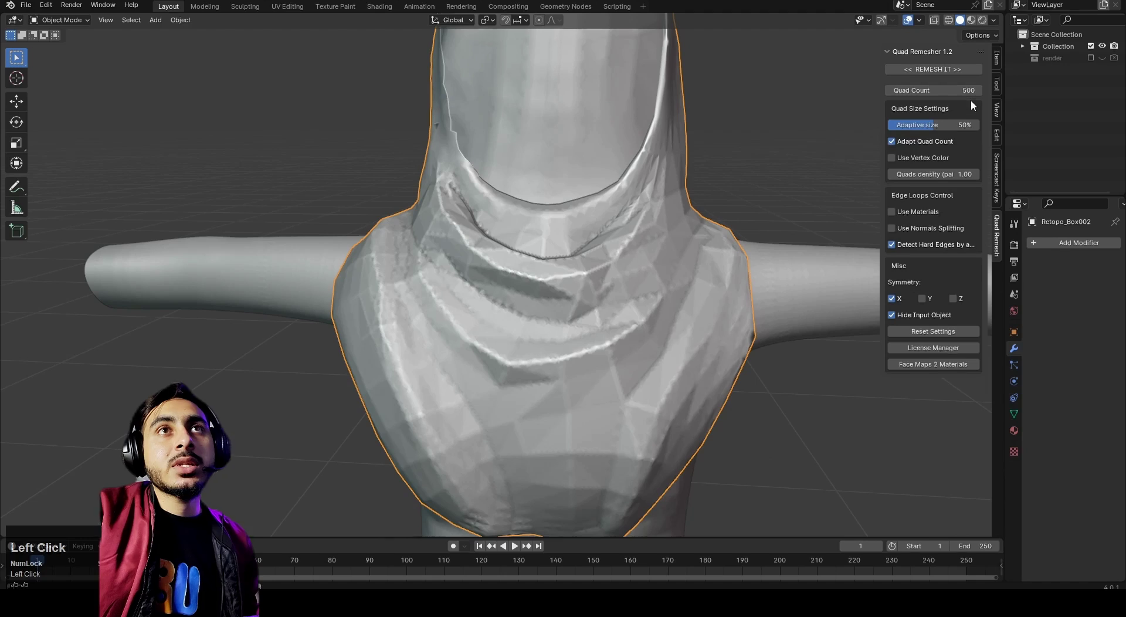
{"action": "left_click", "coordinate": [948, 71]}
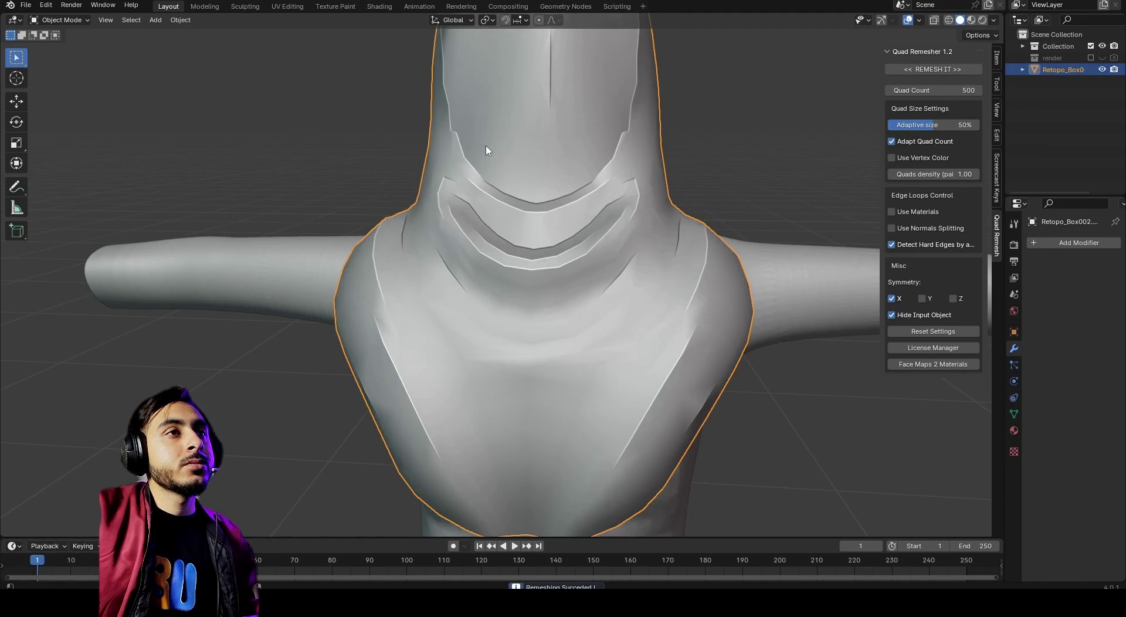
Check the remeshed headscarf's topology in Edit Mode and turn on the wireframe overlay in Object Mode.
{"action": "key", "text": "Tab"}
{"action": "scroll", "coordinate": [693, 261], "scroll_direction": "down", "scroll_amount": 3}
{"action": "middle_click_drag", "start_coordinate": [719, 287], "coordinate": [734, 274]}
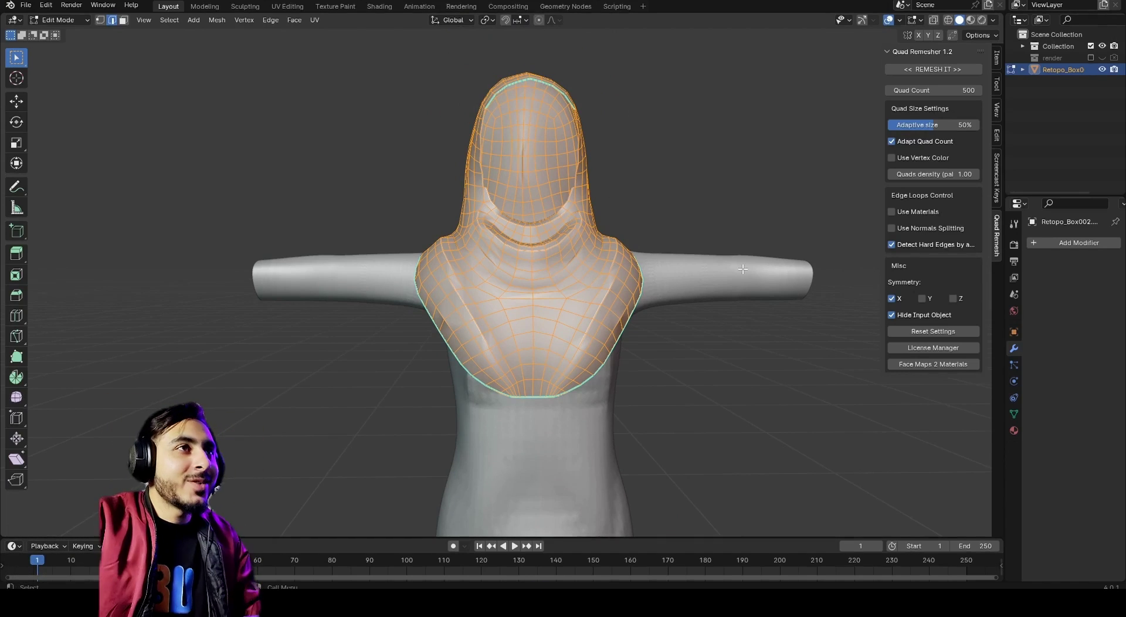
{"action": "mouse_move", "coordinate": [528, 274]}
{"action": "middle_mouse_down"}
{"action": "mouse_move", "coordinate": [551, 289]}
{"action": "mouse_move", "coordinate": [593, 277]}
{"action": "mouse_move", "coordinate": [497, 286]}
{"action": "mouse_move", "coordinate": [538, 280]}
{"action": "middle_mouse_up"}
{"action": "key", "text": "Tab"}
{"action": "key", "text": "q"}
{"action": "left_click", "coordinate": [539, 282]}
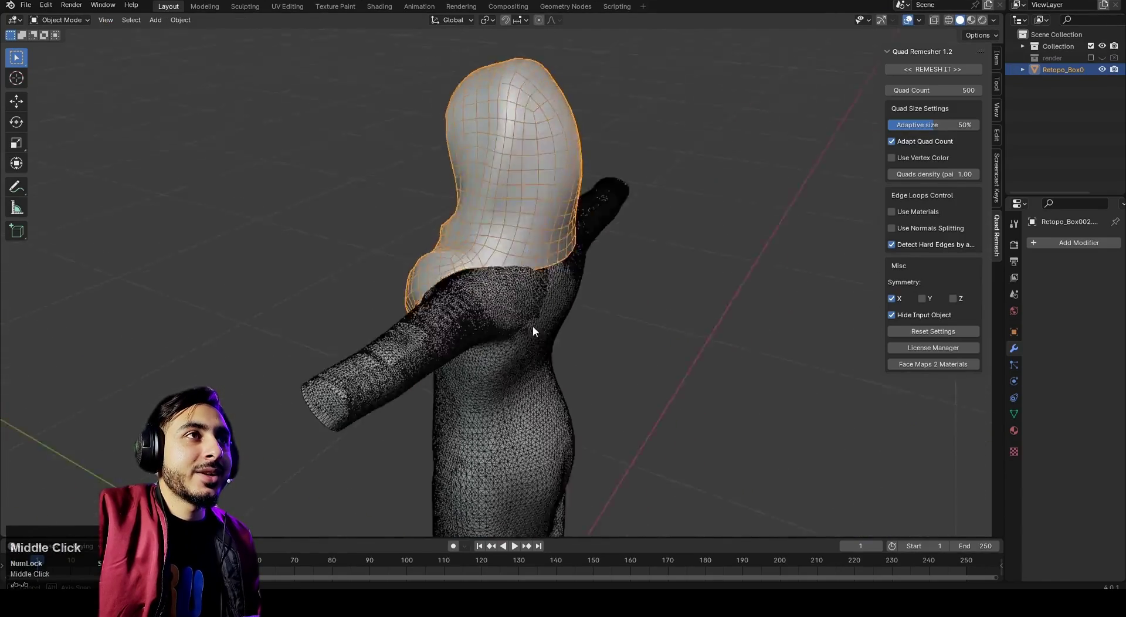
Select the character's dress, set its Quad Count to 1000 and remesh it with X symmetry.
{"action": "middle_click_drag", "start_coordinate": [532, 325], "coordinate": [631, 201]}
{"action": "left_click", "coordinate": [630, 199]}
{"action": "scroll", "coordinate": [663, 215], "scroll_direction": "down", "scroll_amount": 2}
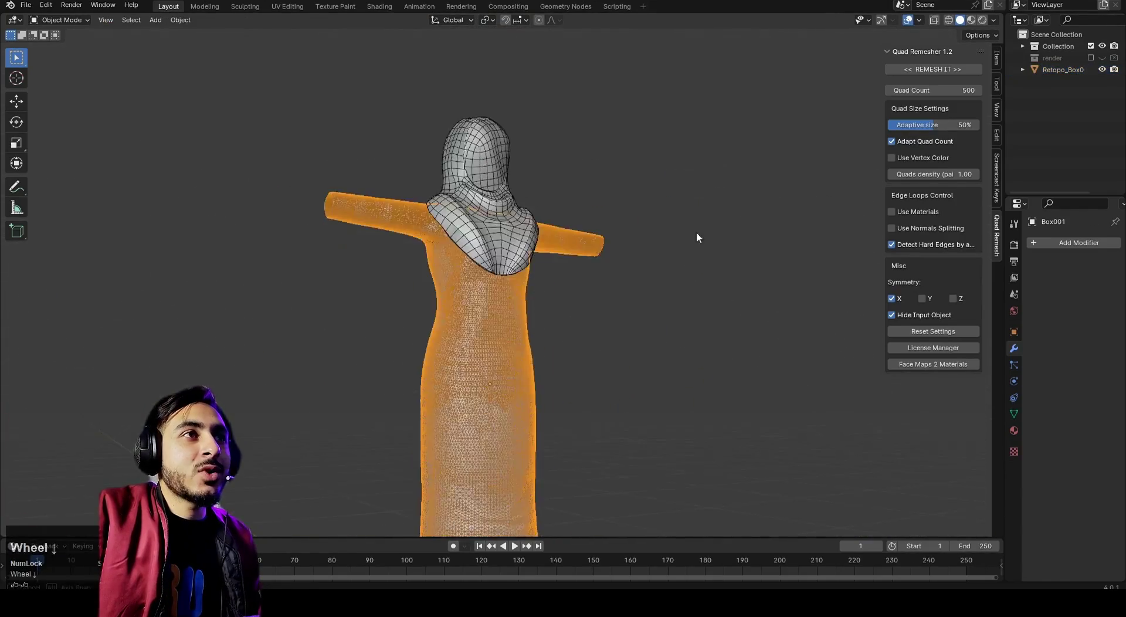
{"action": "middle_click_drag", "start_coordinate": [696, 231], "coordinate": [792, 228]}
{"action": "left_click", "coordinate": [932, 88]}
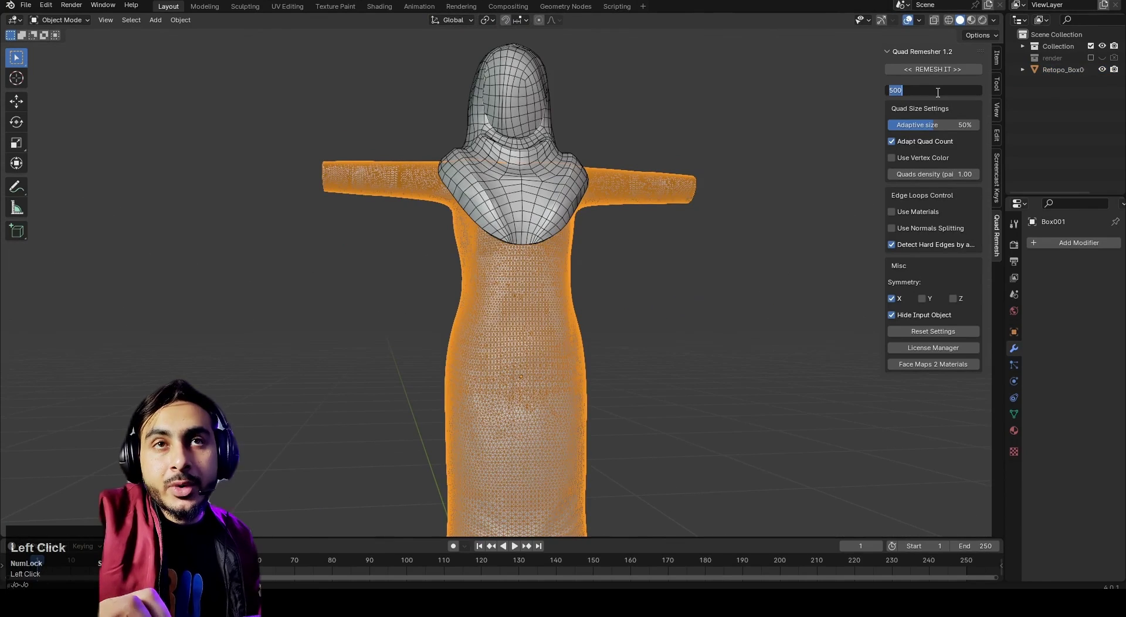
{"action": "type", "text": "1000"}
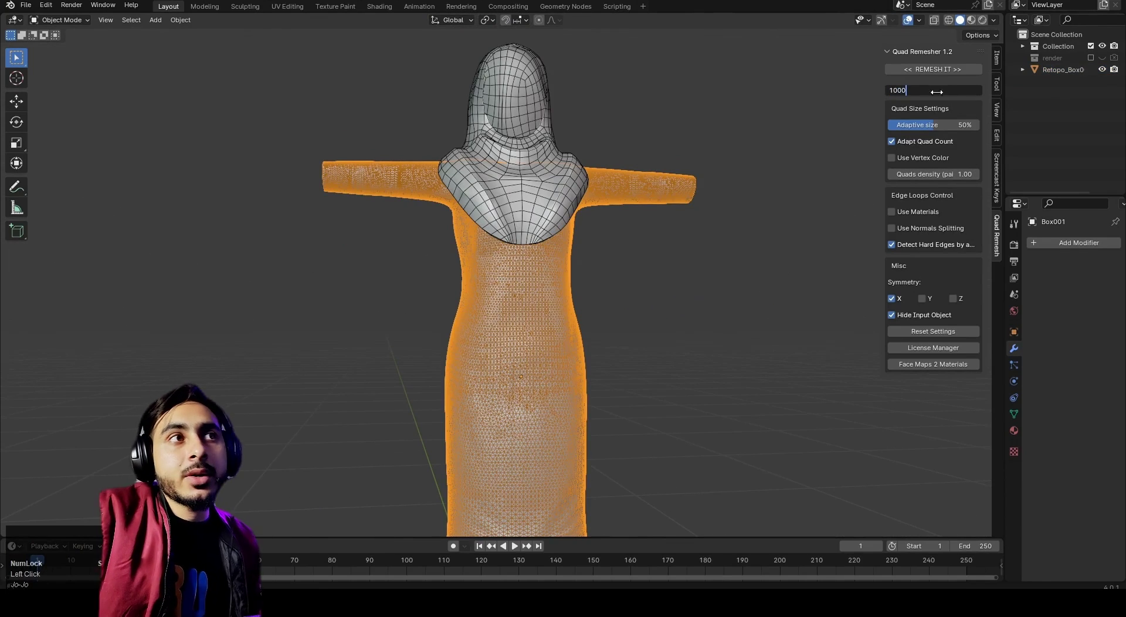
{"action": "key", "text": "Return"}
{"action": "left_click", "coordinate": [936, 90]}
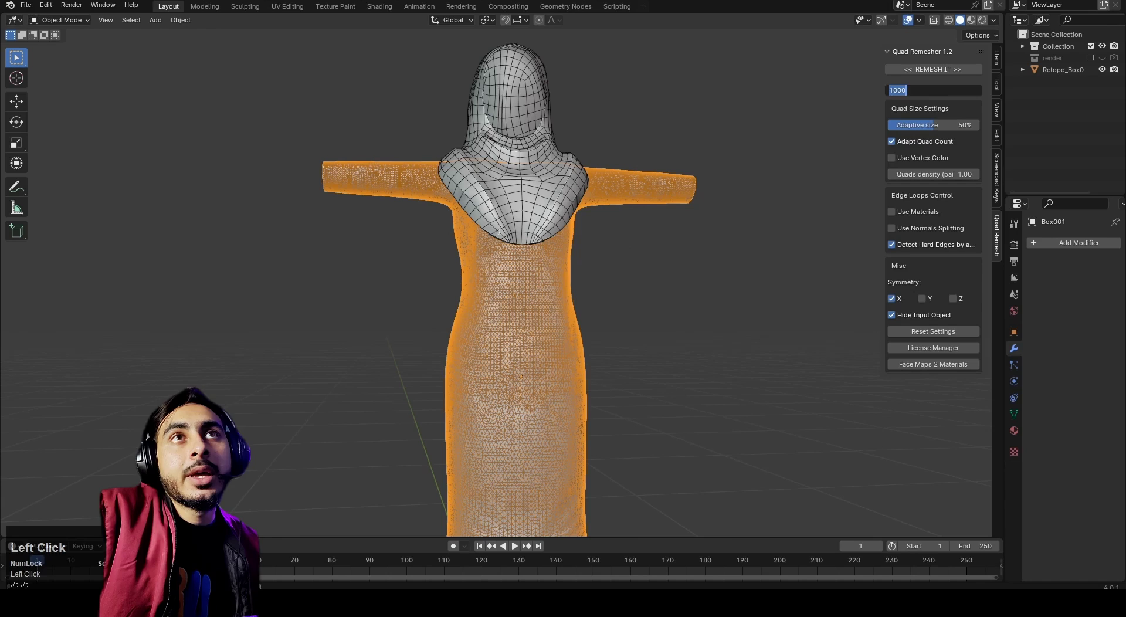
{"action": "key", "text": "Return"}
{"action": "left_click", "coordinate": [932, 69]}
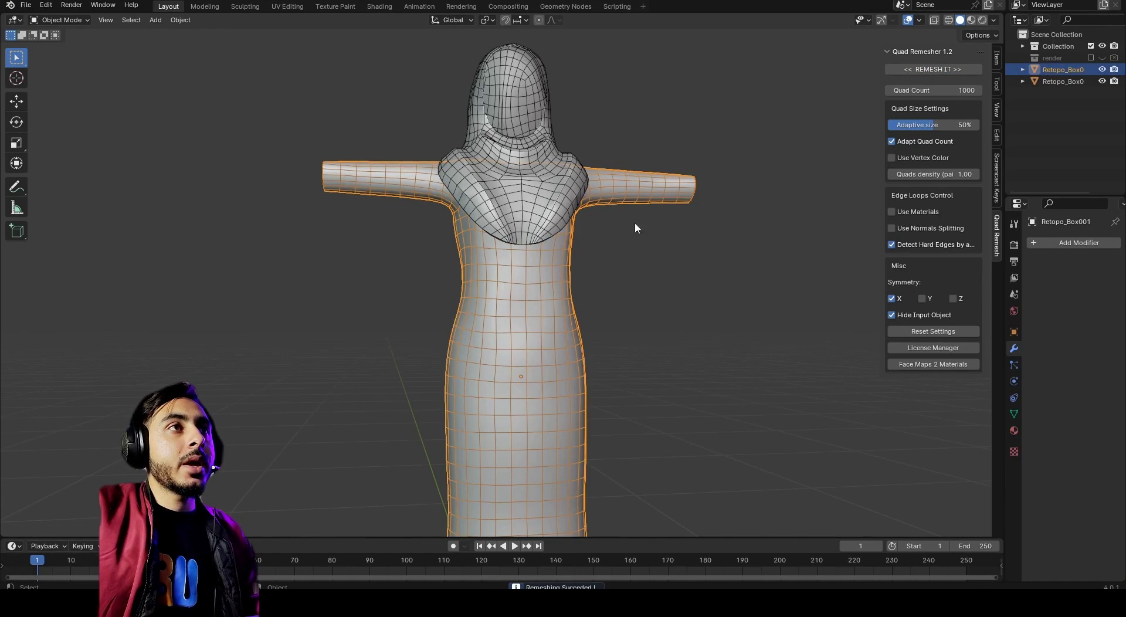
Delete the remeshed dress and headscarf from the scene.
{"action": "middle_click_drag", "start_coordinate": [635, 228], "coordinate": [593, 329]}
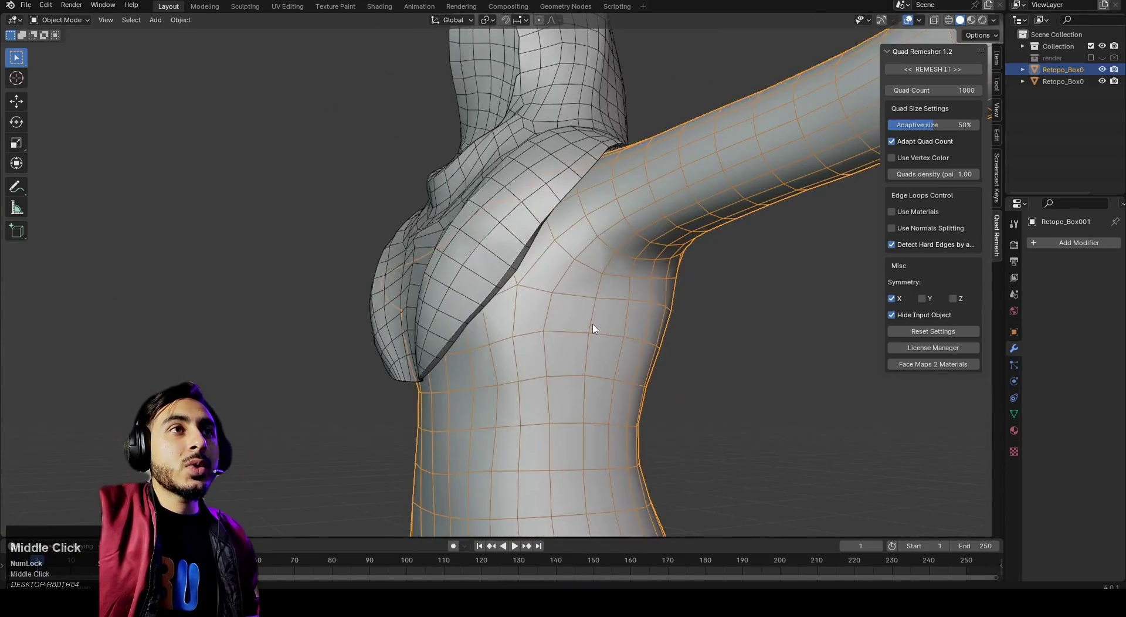
{"action": "middle_click_drag", "start_coordinate": [728, 243], "coordinate": [560, 265]}
{"action": "scroll", "coordinate": [622, 243], "scroll_direction": "down", "scroll_amount": 5}
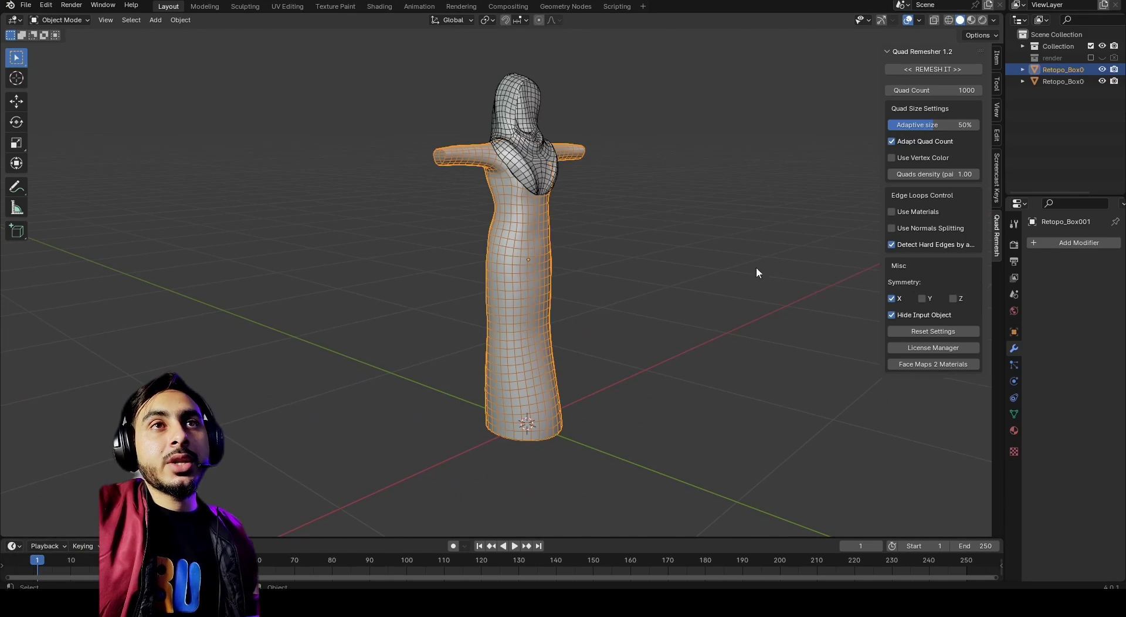
{"action": "key", "text": "a"}
{"action": "middle_click_drag", "start_coordinate": [756, 267], "coordinate": [634, 263]}
{"action": "key", "text": "x"}
{"action": "left_click", "coordinate": [634, 261]}
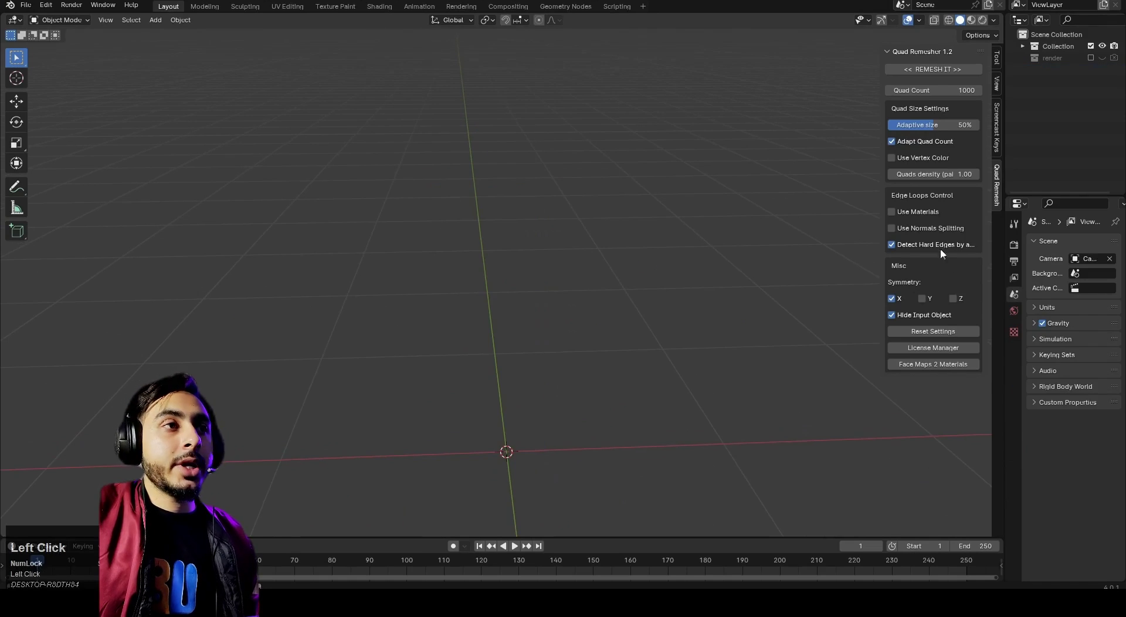
Add a monkey head mesh to the empty scene.
{"action": "key", "text": "shift+a"}
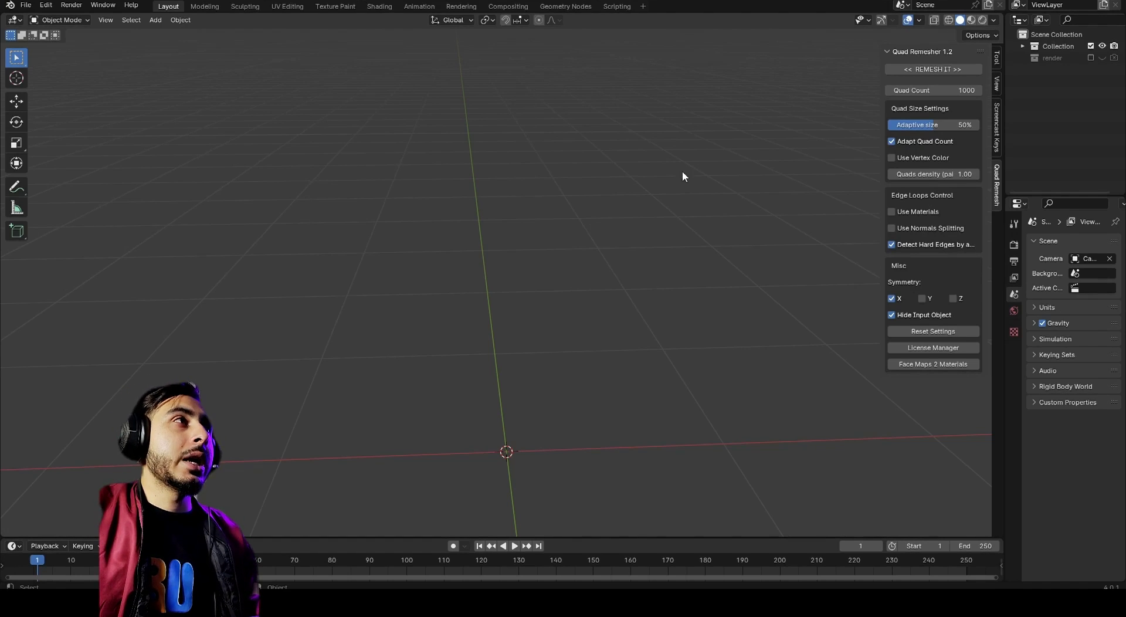
{"action": "middle_click_drag", "start_coordinate": [684, 173], "coordinate": [598, 299]}
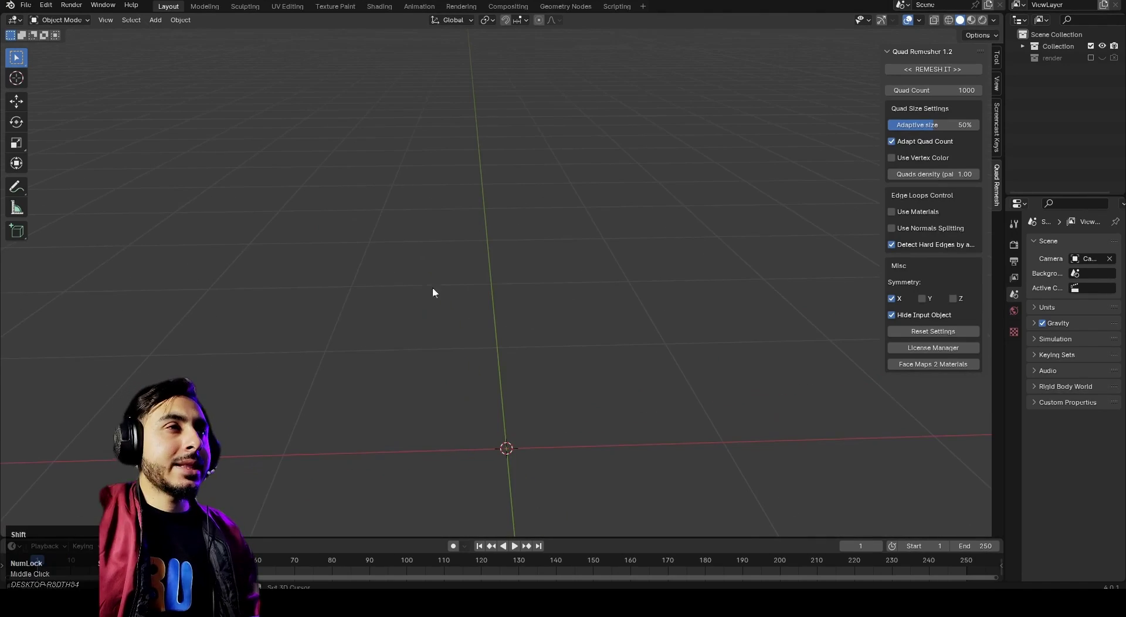
{"action": "key", "text": "shift+a"}
{"action": "mouse_move", "coordinate": [437, 292]}
{"action": "left_click", "coordinate": [469, 391]}
{"action": "scroll", "coordinate": [468, 397], "scroll_direction": "down", "scroll_amount": 3}
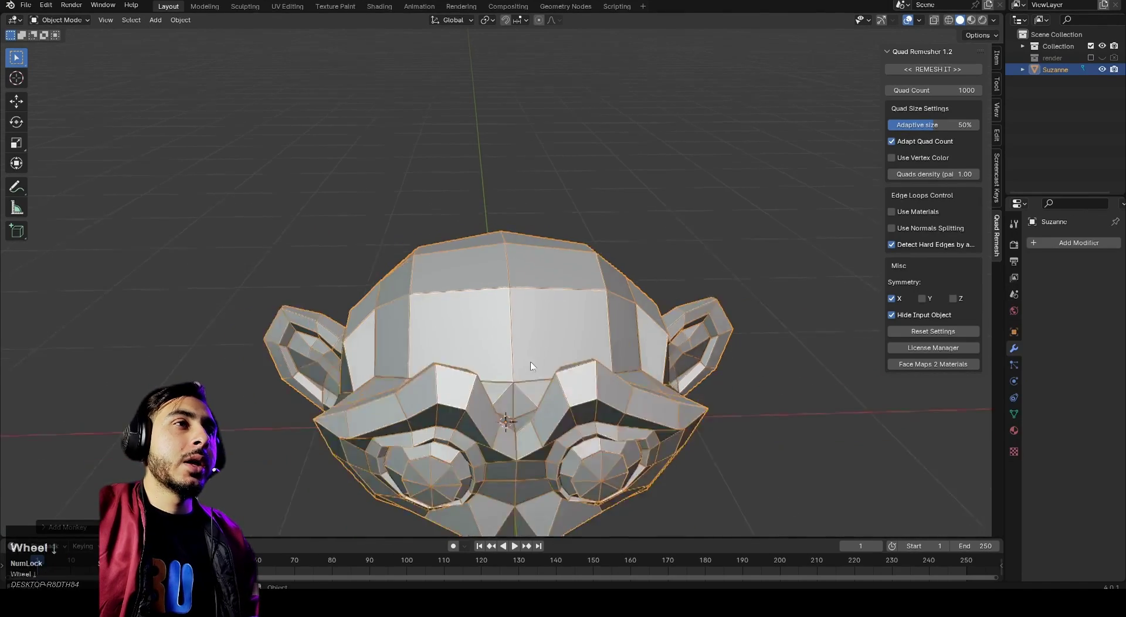
Examine the monkey head's mesh topology in Edit Mode and return to Object Mode.
{"action": "middle_click_drag", "start_coordinate": [468, 397], "coordinate": [554, 231]}
{"action": "key", "text": "Tab"}
{"action": "middle_click_drag", "start_coordinate": [679, 269], "coordinate": [602, 238]}
{"action": "scroll", "coordinate": [602, 238], "scroll_direction": "up", "scroll_amount": 3}
{"action": "key", "text": "Tab"}
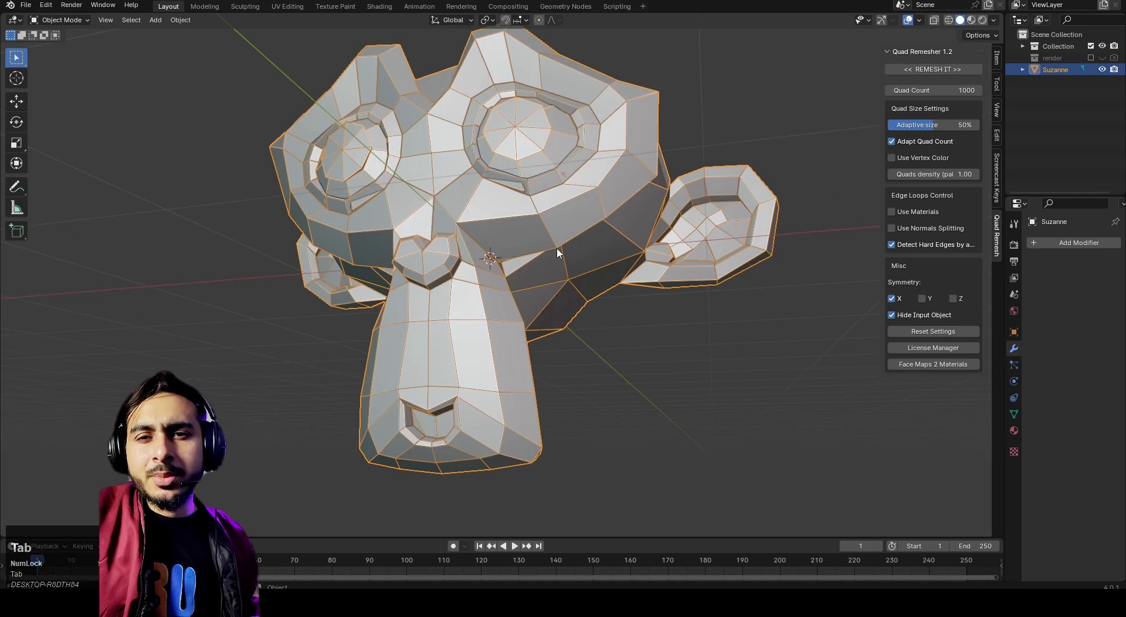
Switch the monkey head to Sculpt Mode, view it from the front and return to Object Mode.
{"action": "key", "text": "ctrl+Tab"}
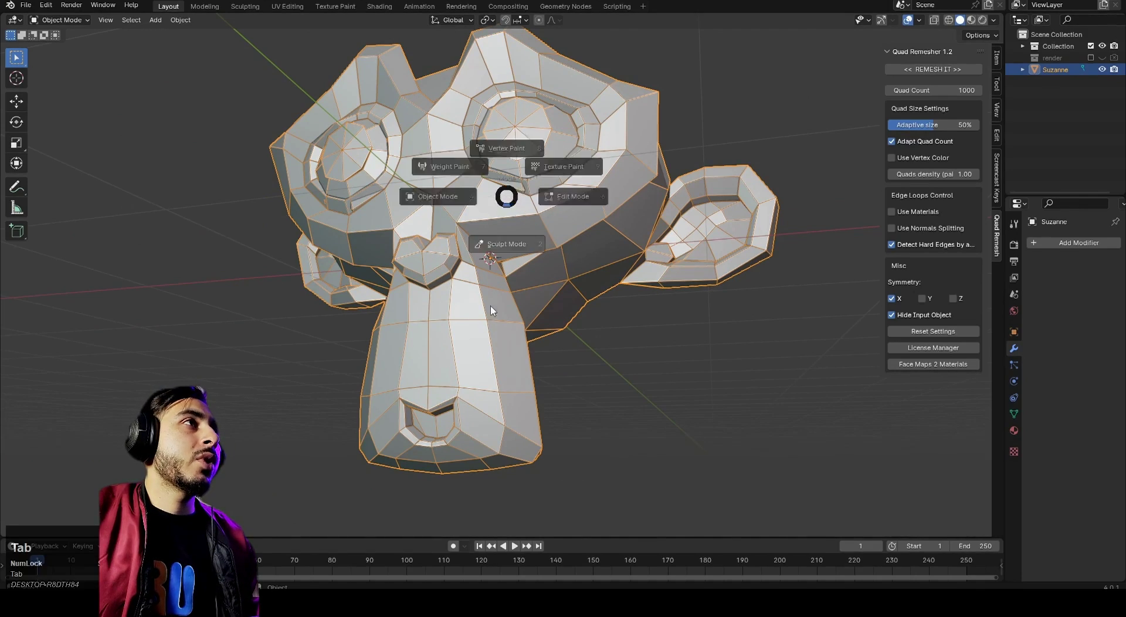
{"action": "left_click", "coordinate": [503, 240]}
{"action": "left_click", "coordinate": [190, 20]}
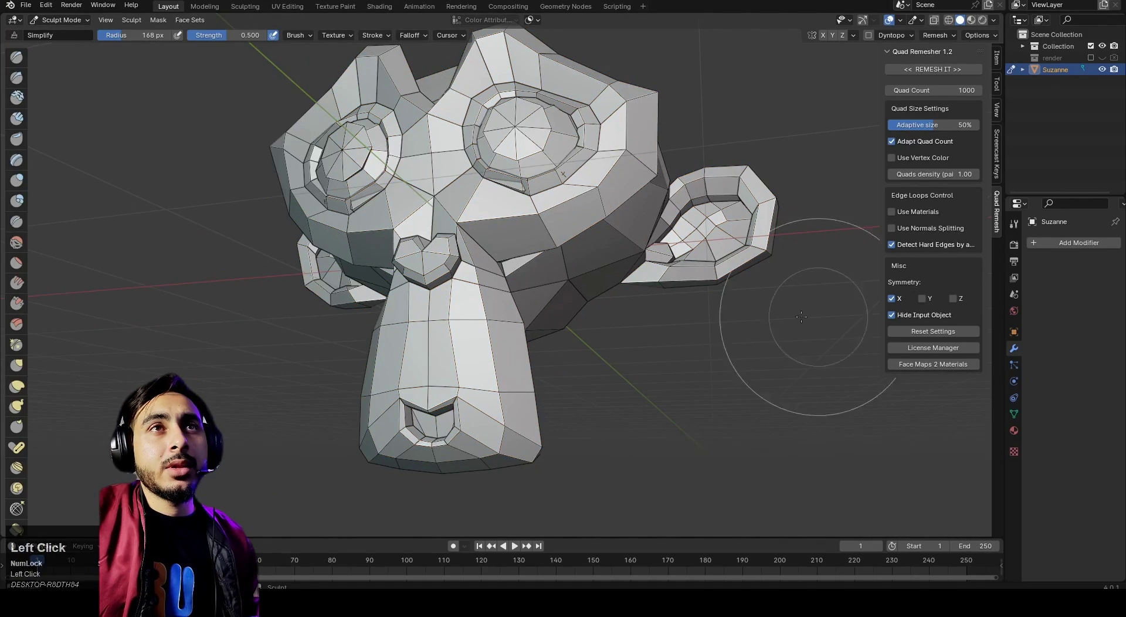
{"action": "middle_click_drag", "start_coordinate": [766, 352], "coordinate": [574, 319]}
{"action": "key", "text": "Tab"}
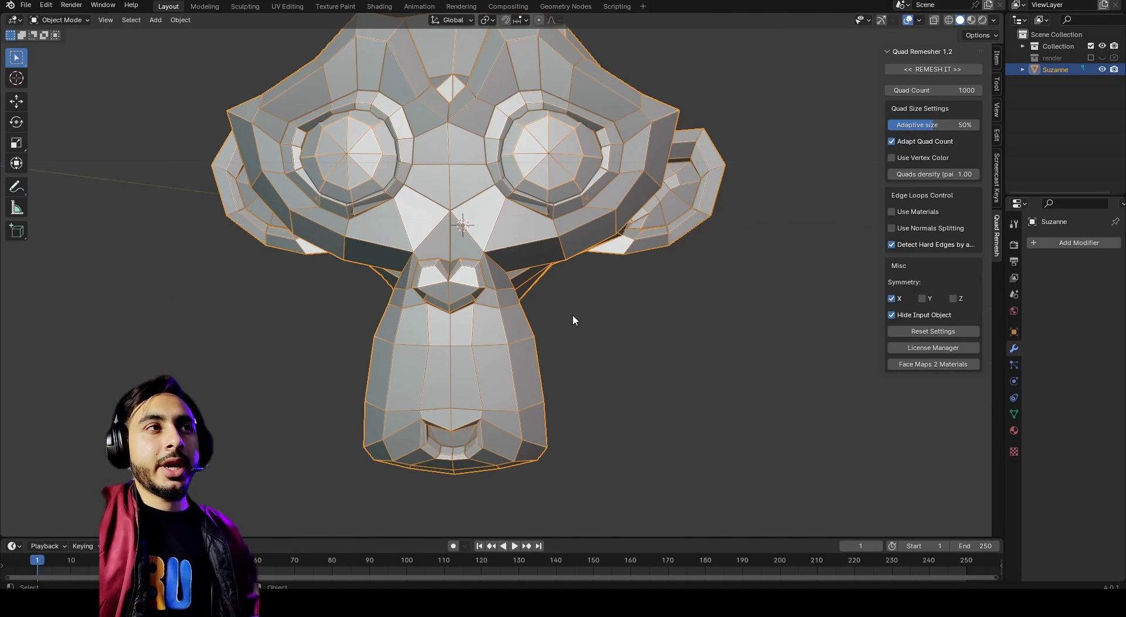
{"action": "scroll", "coordinate": [573, 315], "scroll_direction": "down", "scroll_amount": 5}
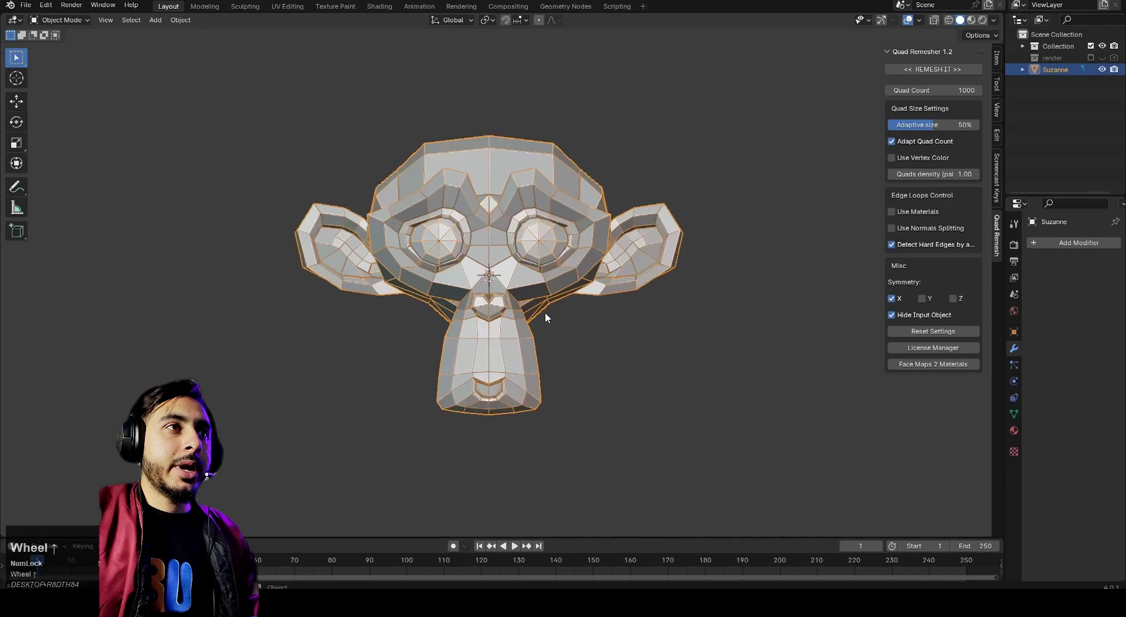
{"action": "scroll", "coordinate": [545, 313], "scroll_direction": "up", "scroll_amount": 4}
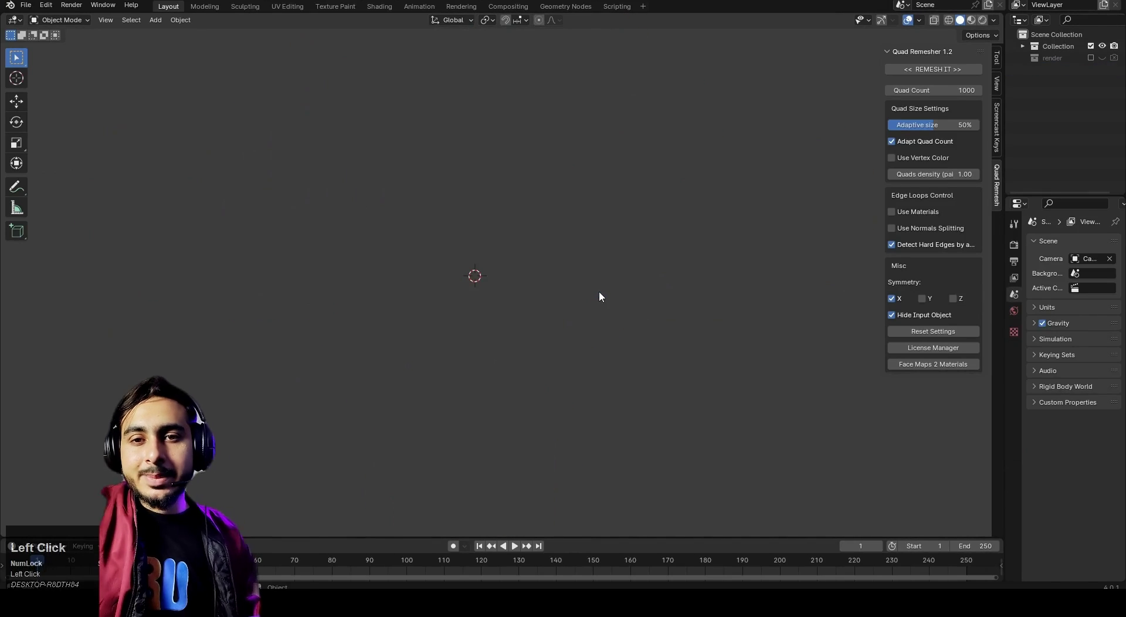